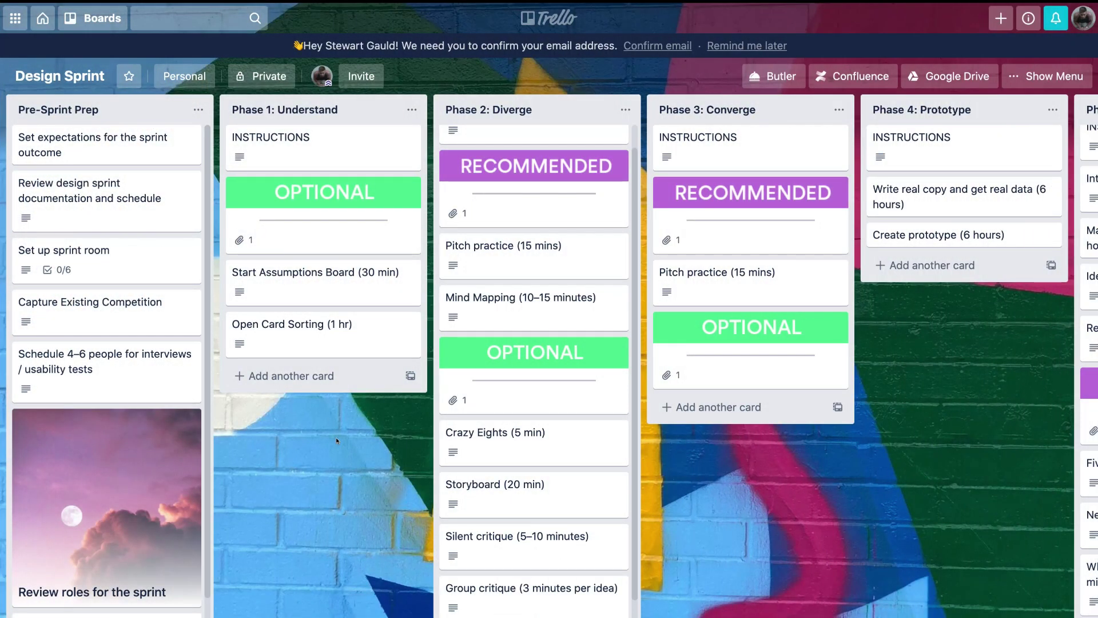
Drag the Review roles for the sprint card above Schedule 4–6 people in Pre-Sprint Prep.
{"action": "left_click_drag", "start_coordinate": [144, 467], "coordinate": [146, 400]}
{"action": "scroll", "coordinate": [322, 409], "scroll_direction": "right", "scroll_amount": 5}
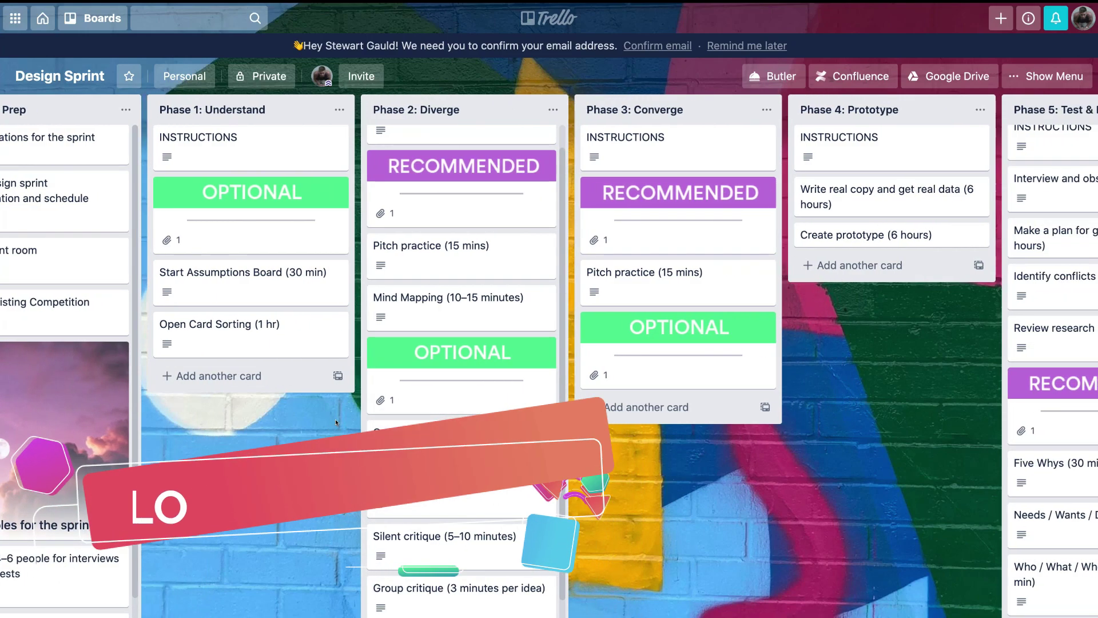
{"action": "scroll", "coordinate": [334, 422], "scroll_direction": "right", "scroll_amount": 5}
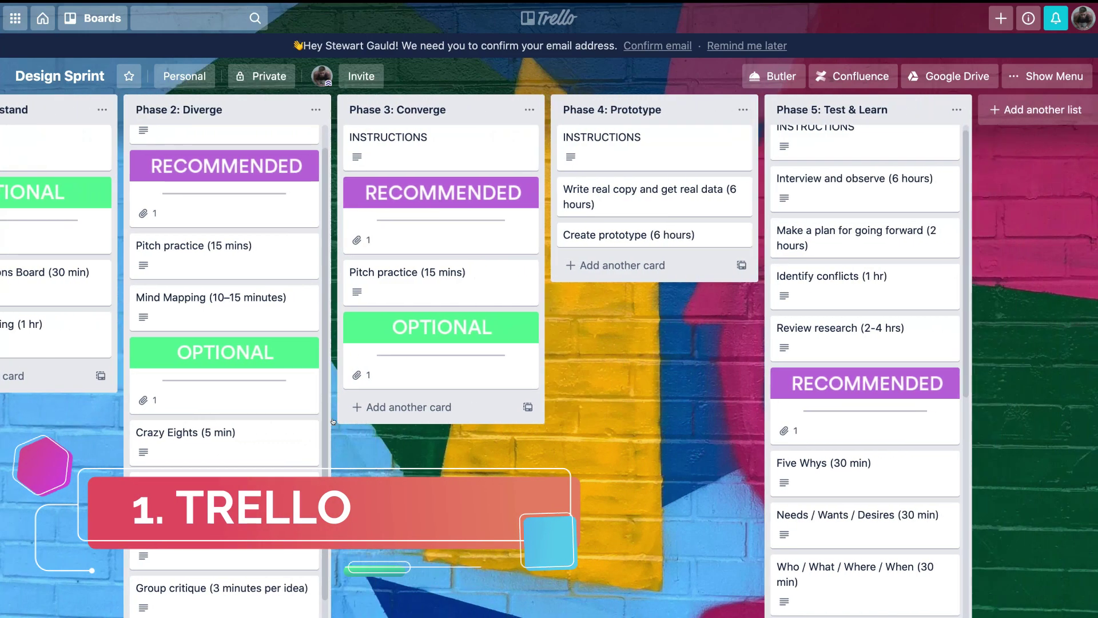
{"action": "scroll", "coordinate": [336, 423], "scroll_direction": "left", "scroll_amount": 10}
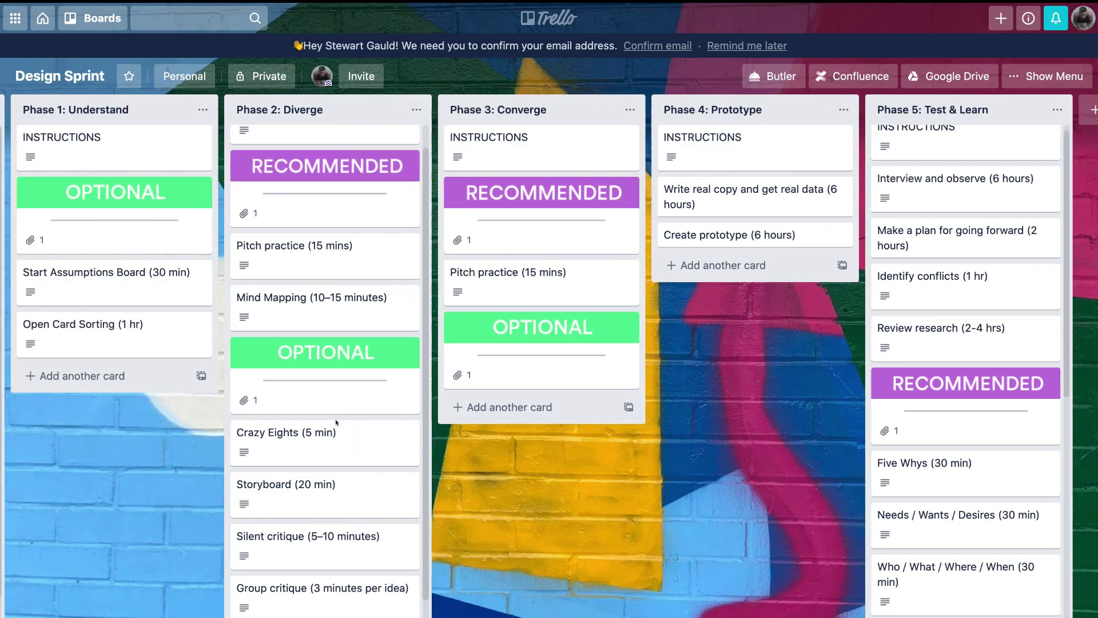
{"action": "scroll", "coordinate": [335, 422], "scroll_direction": "left", "scroll_amount": 1}
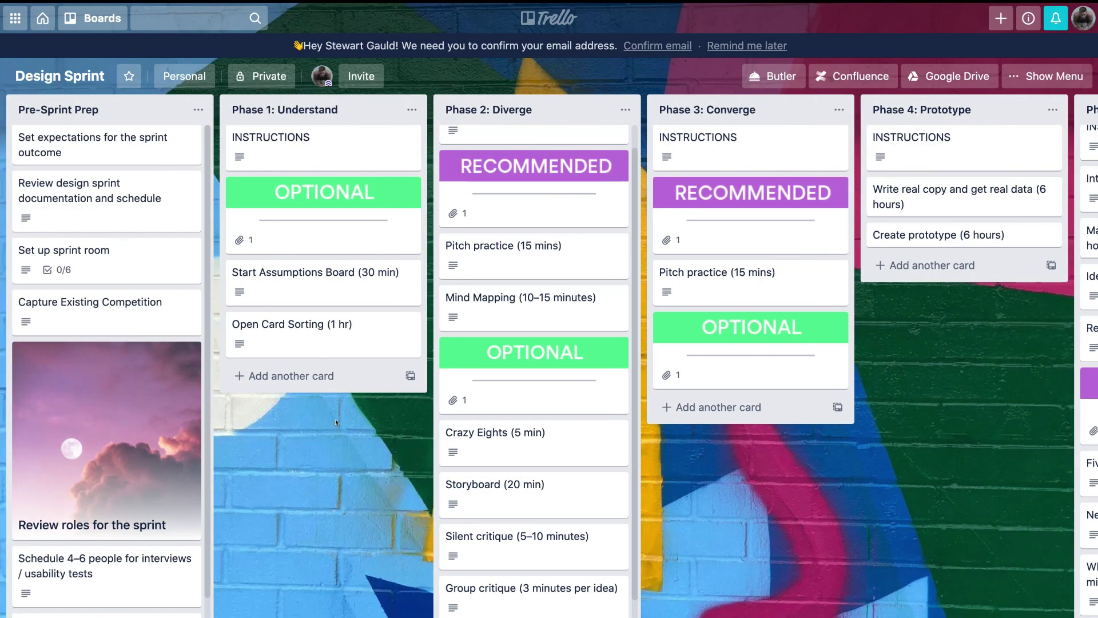
View the Review roles for the sprint card's details, then close it.
{"action": "left_click", "coordinate": [133, 382]}
{"action": "scroll", "coordinate": [395, 439], "scroll_direction": "down", "scroll_amount": 3}
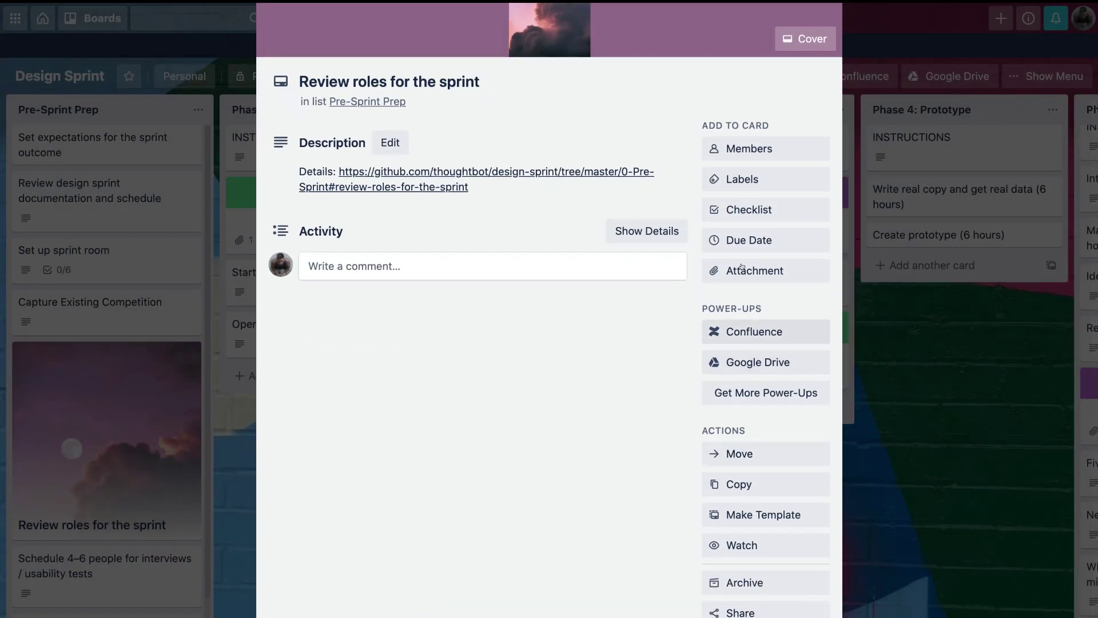
{"action": "left_click", "coordinate": [874, 85]}
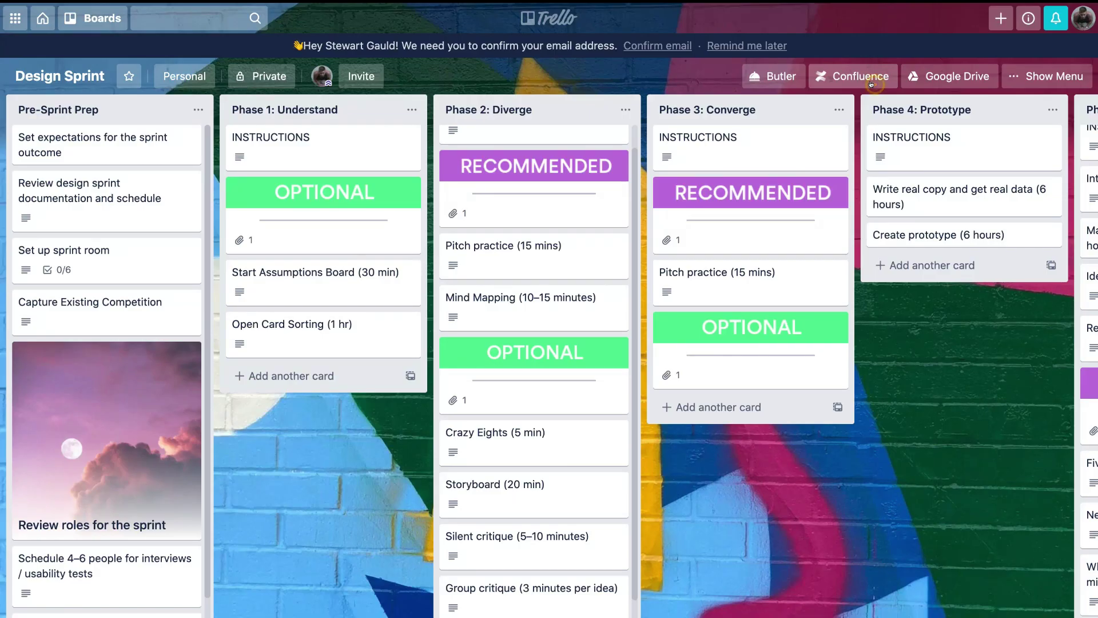
Bring up the board's Invite popover, then dismiss the team creation prompt.
{"action": "scroll", "coordinate": [347, 106], "scroll_direction": "right", "scroll_amount": 1}
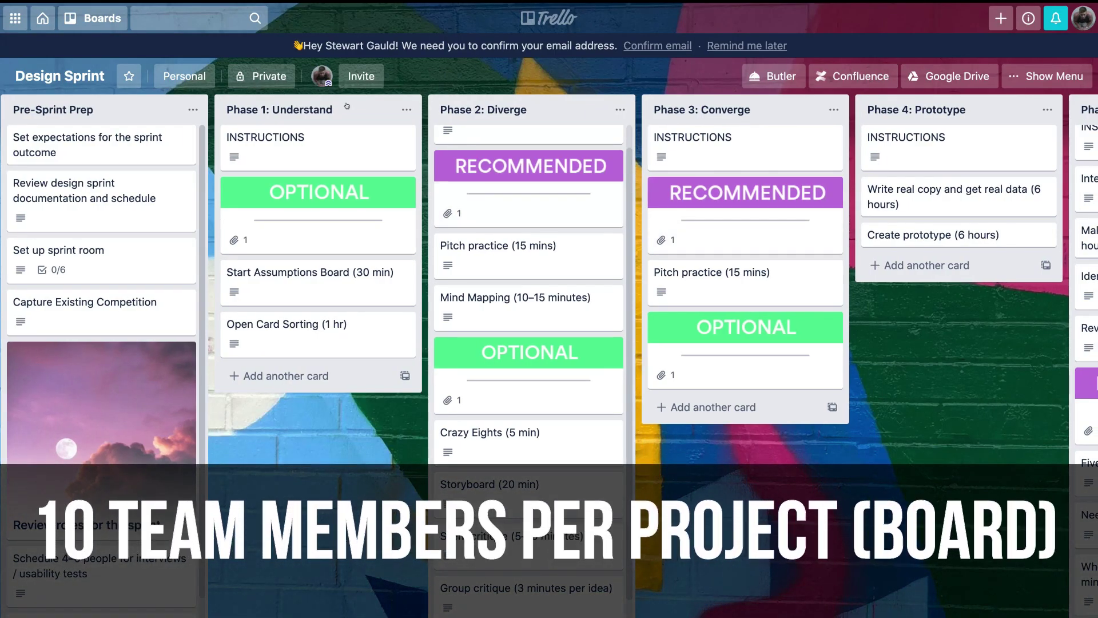
{"action": "left_click", "coordinate": [349, 75]}
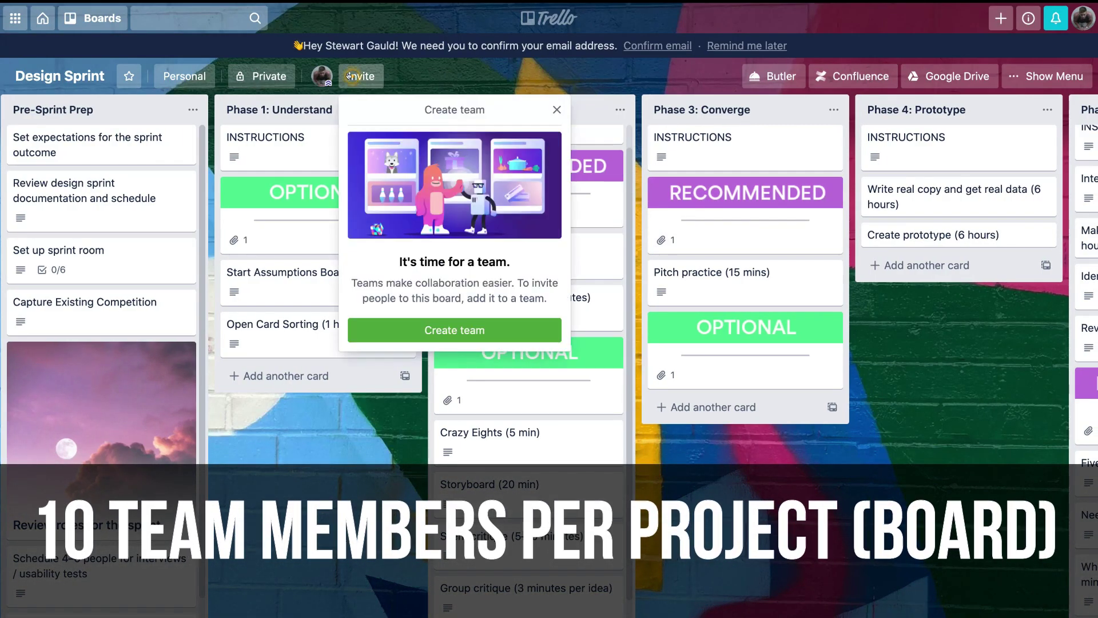
{"action": "left_click", "coordinate": [556, 109]}
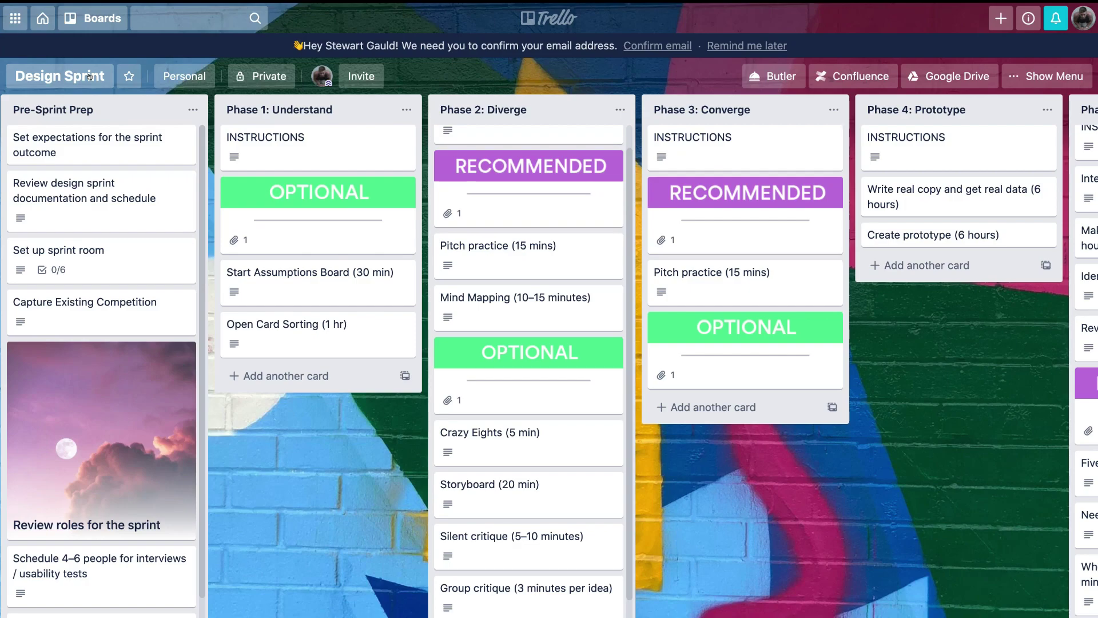
Move Phase 1's OPTIONAL card into Phase 2: Diverge, leaving Pitch practice unchanged.
{"action": "left_click", "coordinate": [88, 76]}
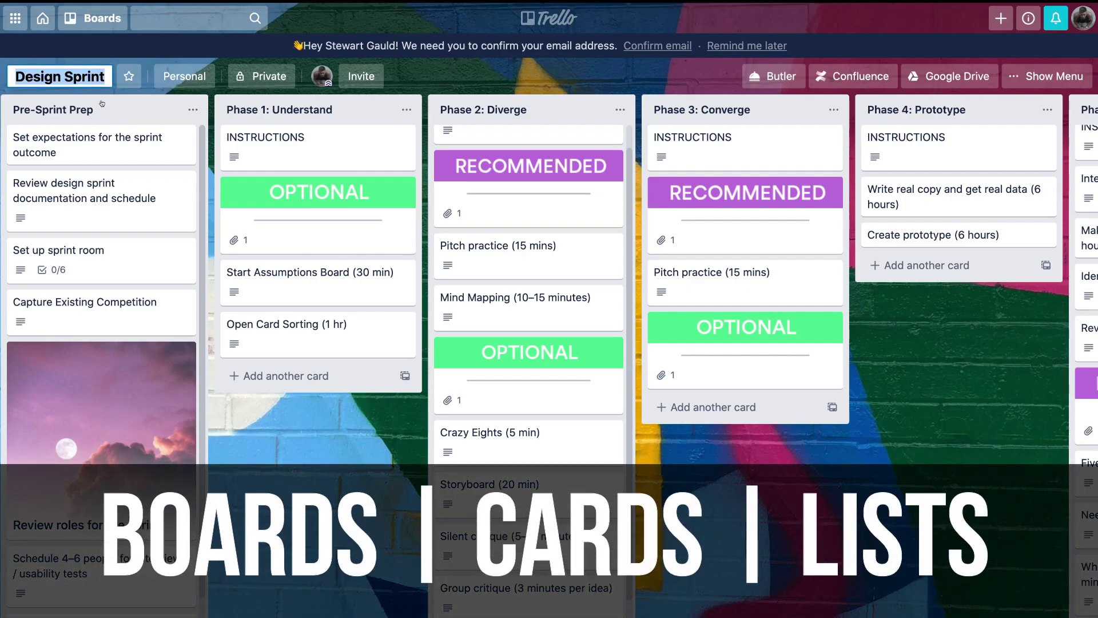
{"action": "left_click_drag", "start_coordinate": [309, 238], "coordinate": [494, 277]}
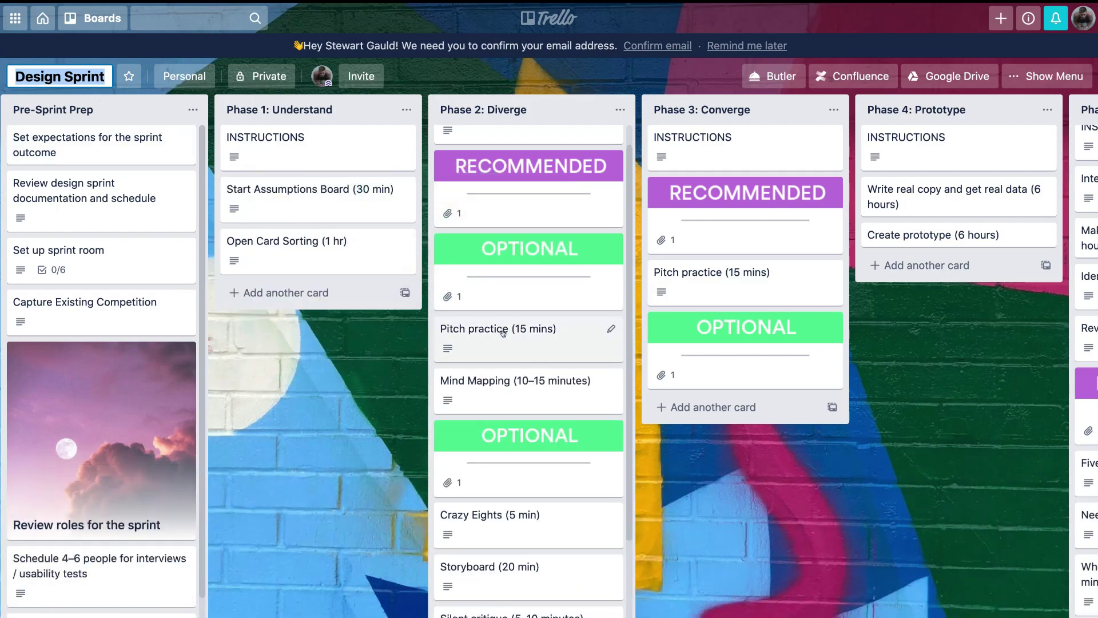
{"action": "left_click", "coordinate": [610, 327]}
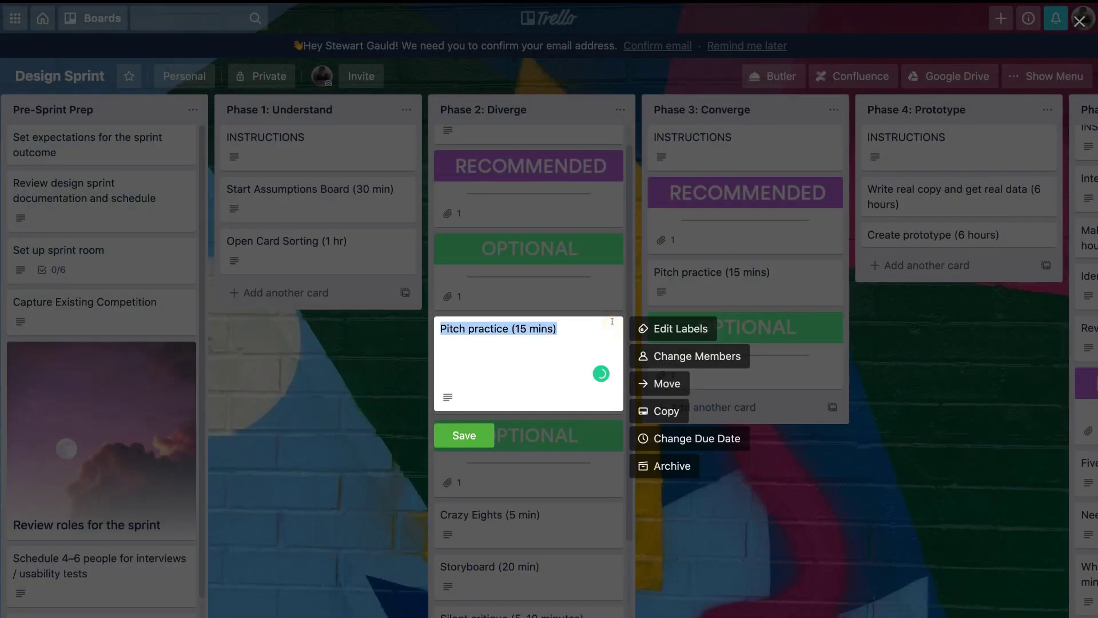
{"action": "left_click", "coordinate": [612, 255]}
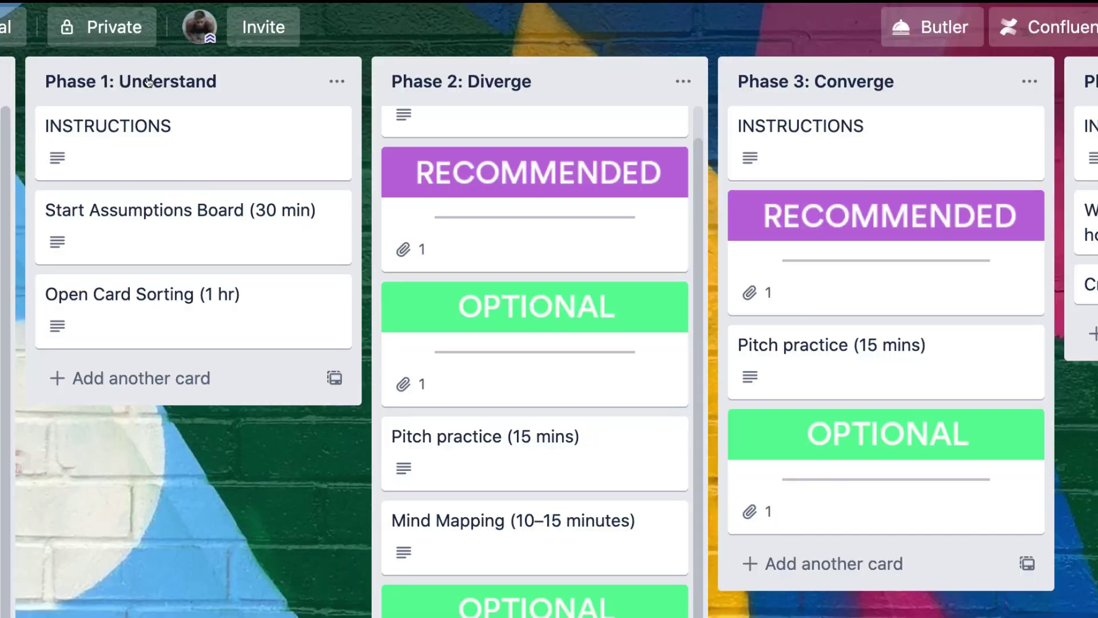
Reorder the lists so Phase 3: Converge sits before Phase 1: Understand.
{"action": "left_click_drag", "start_coordinate": [336, 72], "coordinate": [546, 93]}
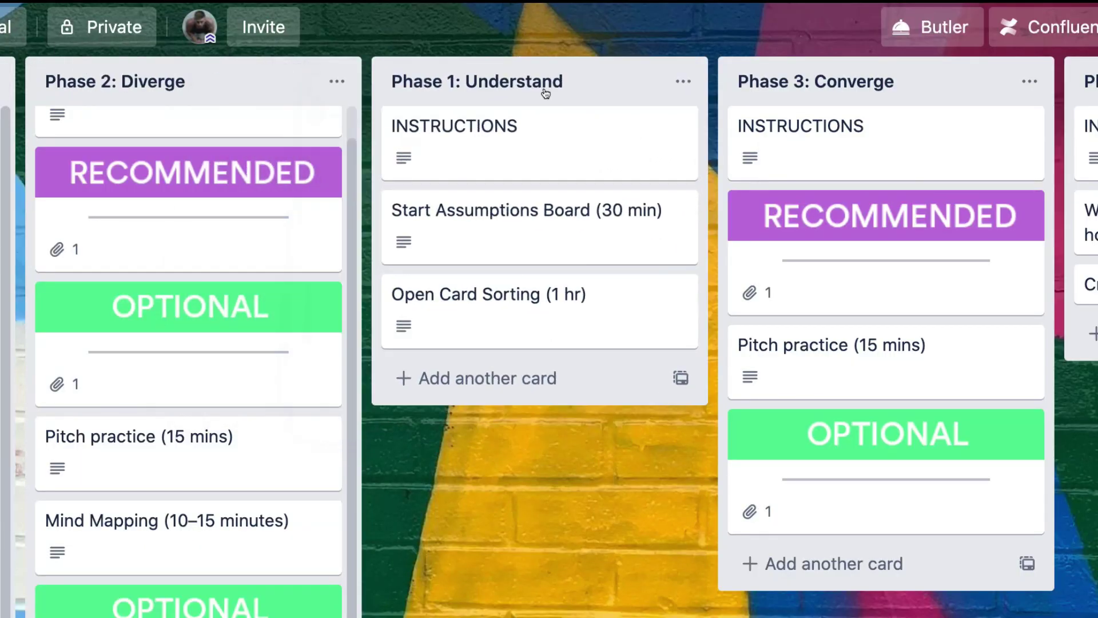
{"action": "left_click_drag", "start_coordinate": [913, 83], "coordinate": [601, 80]}
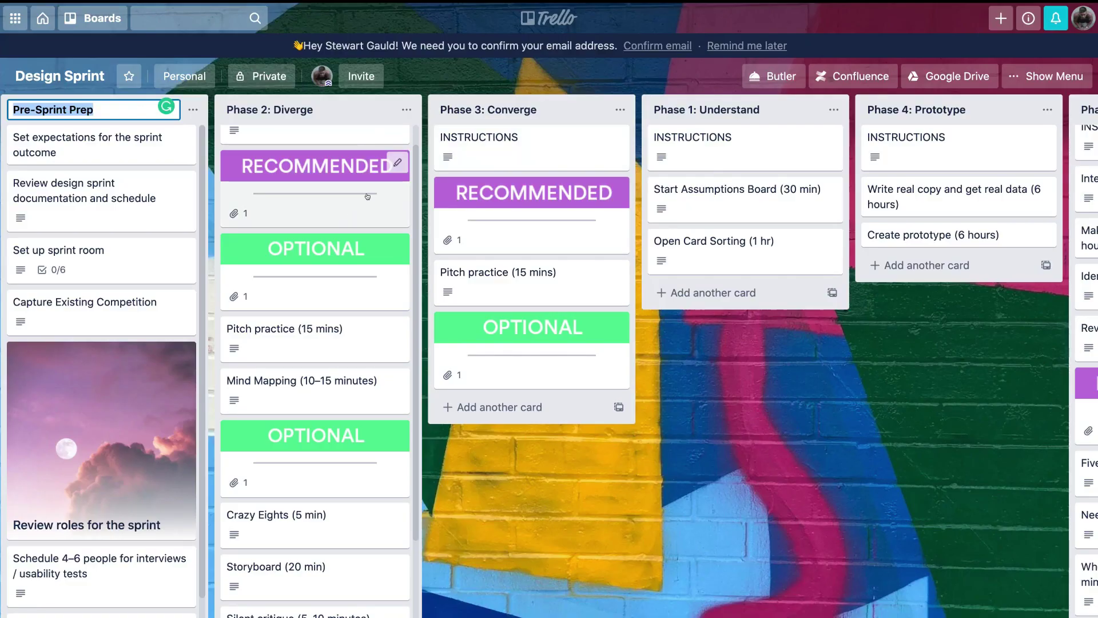
{"action": "scroll", "coordinate": [143, 406], "scroll_direction": "down", "scroll_amount": 2}
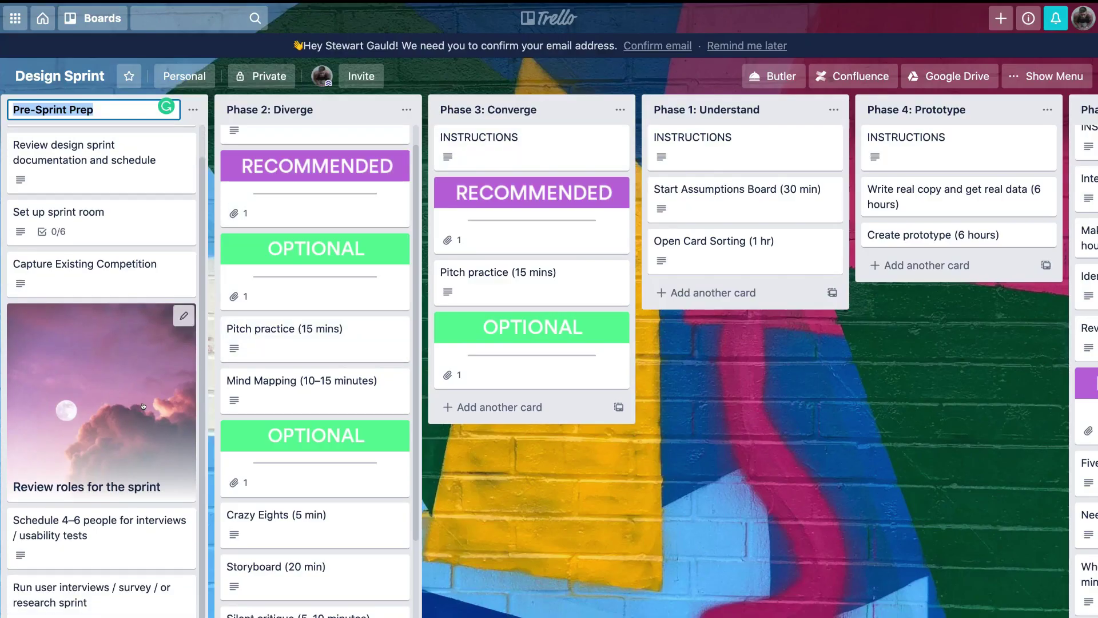
View the Review roles for the sprint card, start a comment, then close it.
{"action": "left_click", "coordinate": [127, 400]}
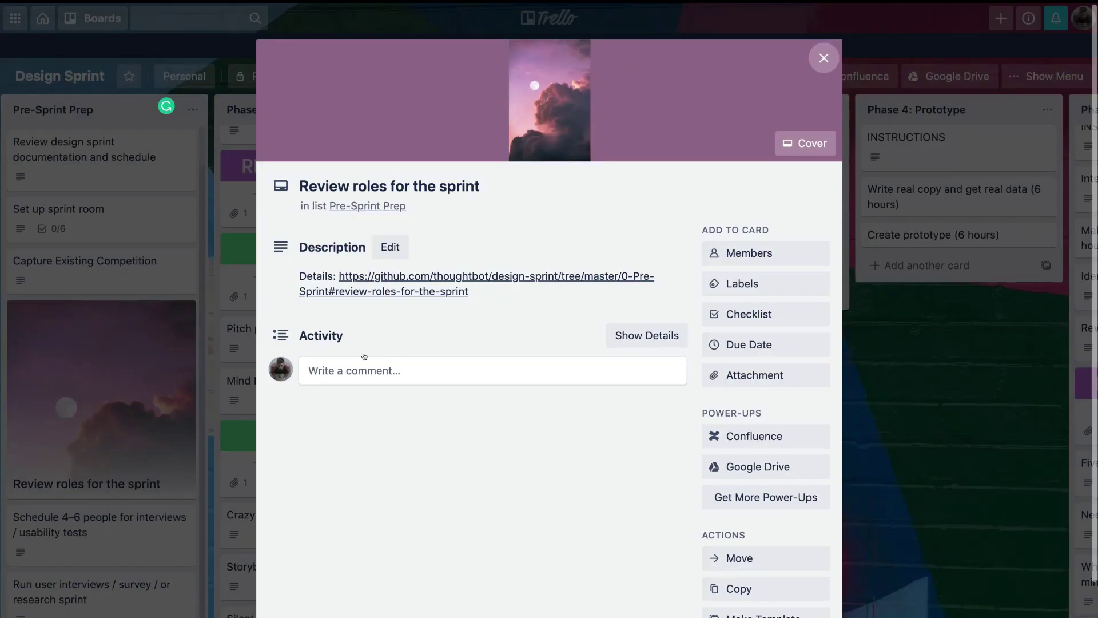
{"action": "scroll", "coordinate": [473, 441], "scroll_direction": "down", "scroll_amount": 3}
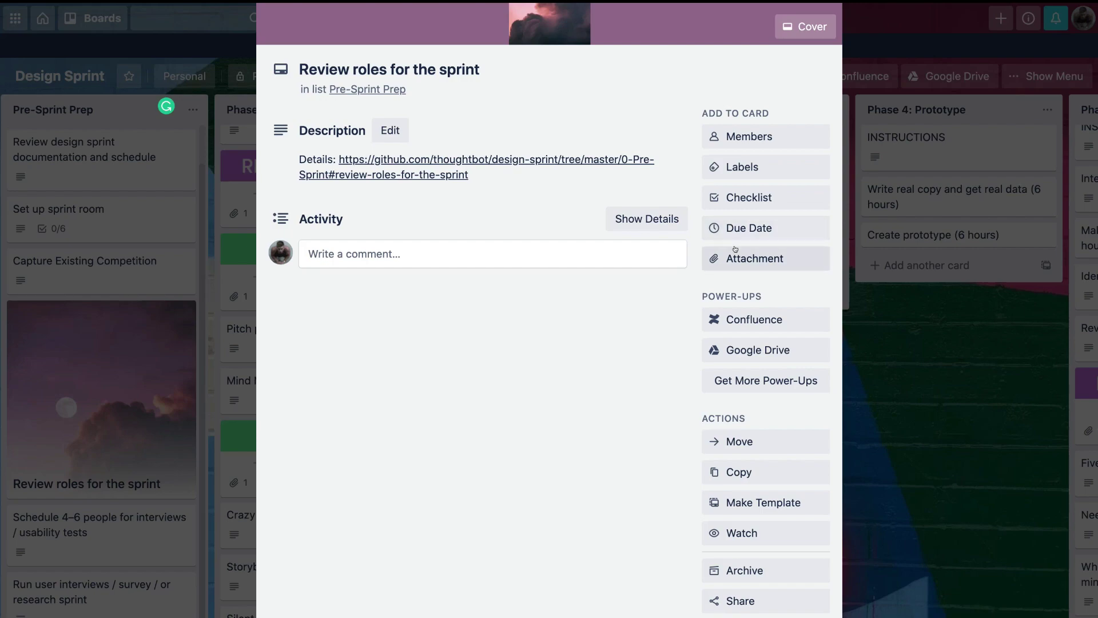
{"action": "left_click", "coordinate": [510, 245]}
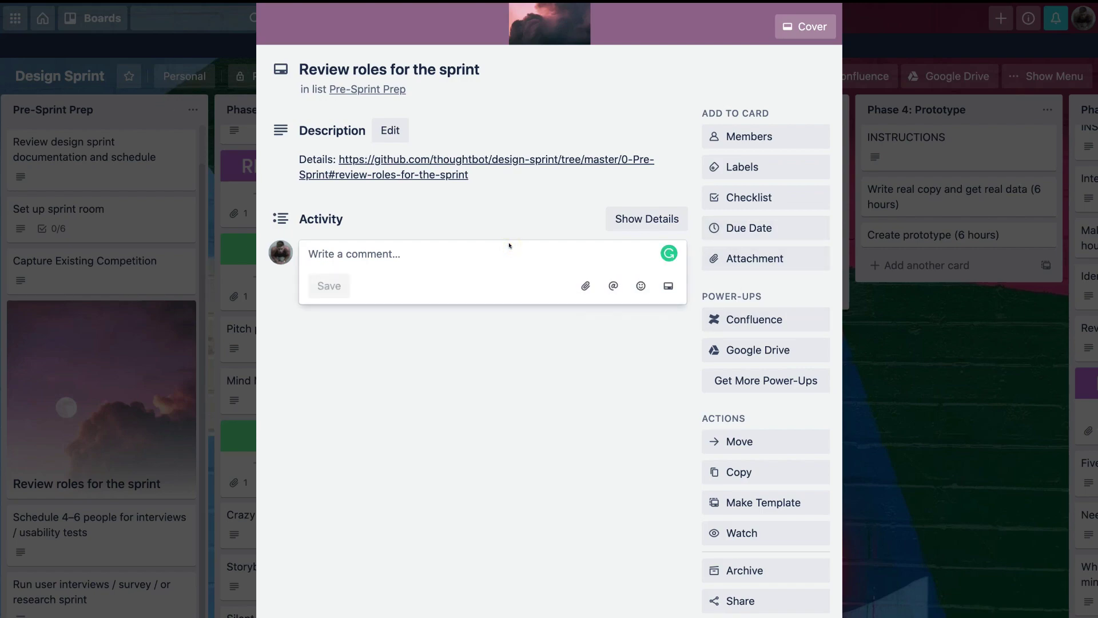
{"action": "key", "text": "Escape"}
{"action": "scroll", "coordinate": [887, 174], "scroll_direction": "right", "scroll_amount": 5}
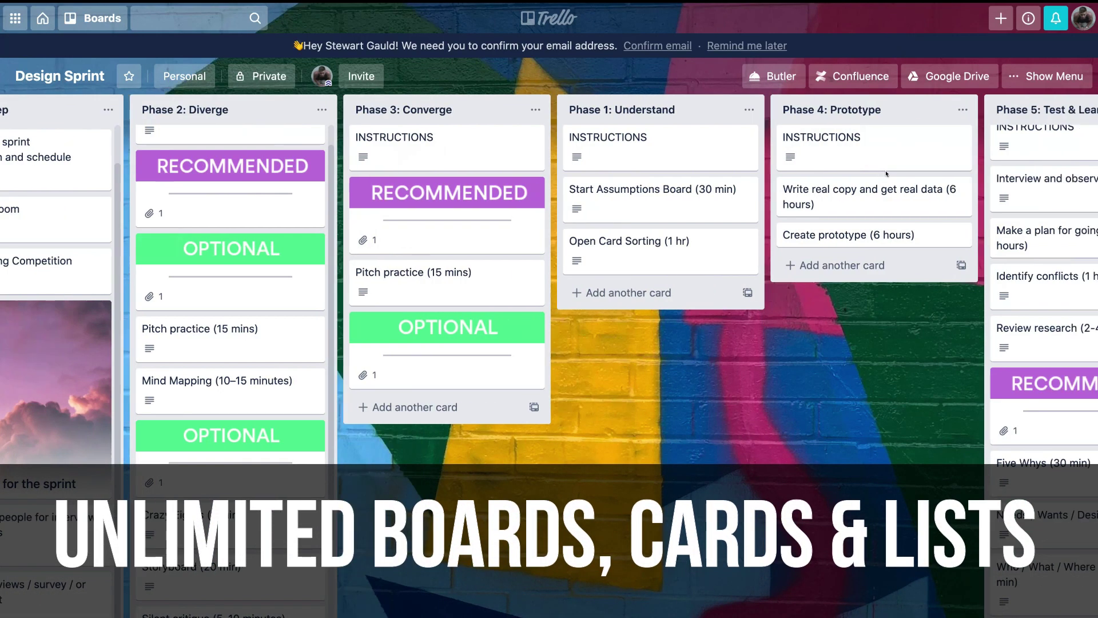
{"action": "left_click", "coordinate": [903, 109]}
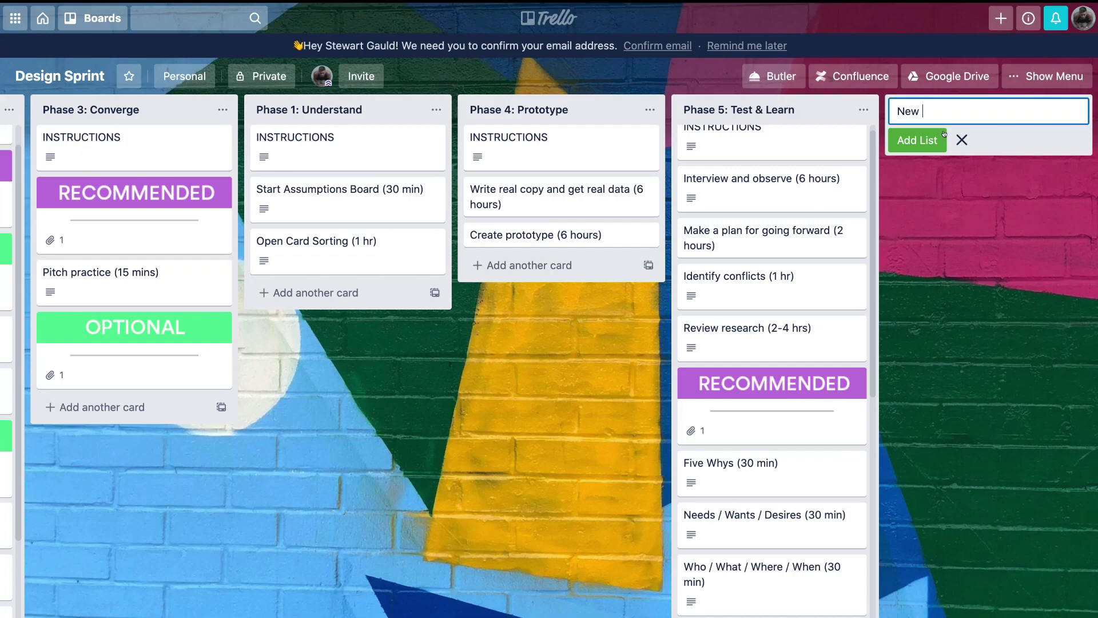
{"action": "left_click", "coordinate": [944, 134]}
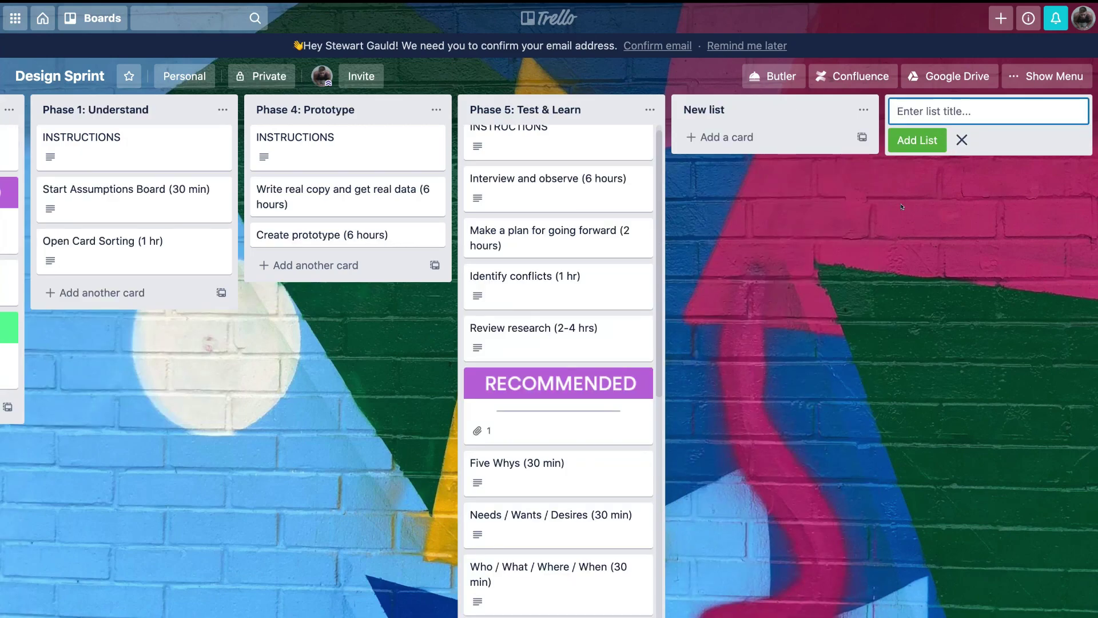
{"action": "scroll", "coordinate": [903, 207], "scroll_direction": "left", "scroll_amount": 7}
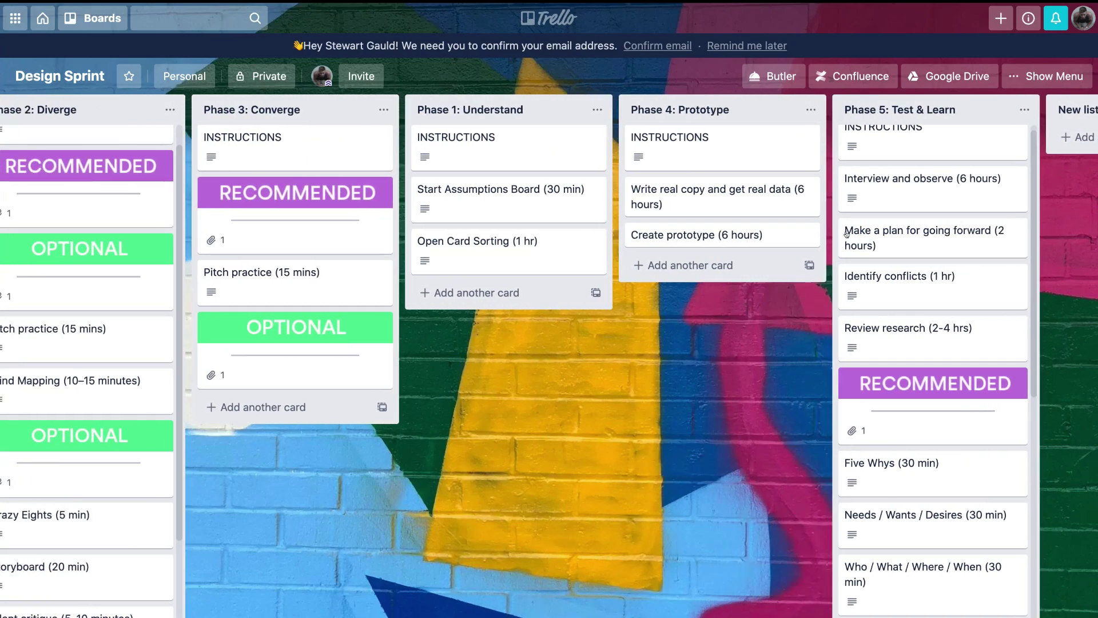
{"action": "scroll", "coordinate": [846, 234], "scroll_direction": "left", "scroll_amount": 5}
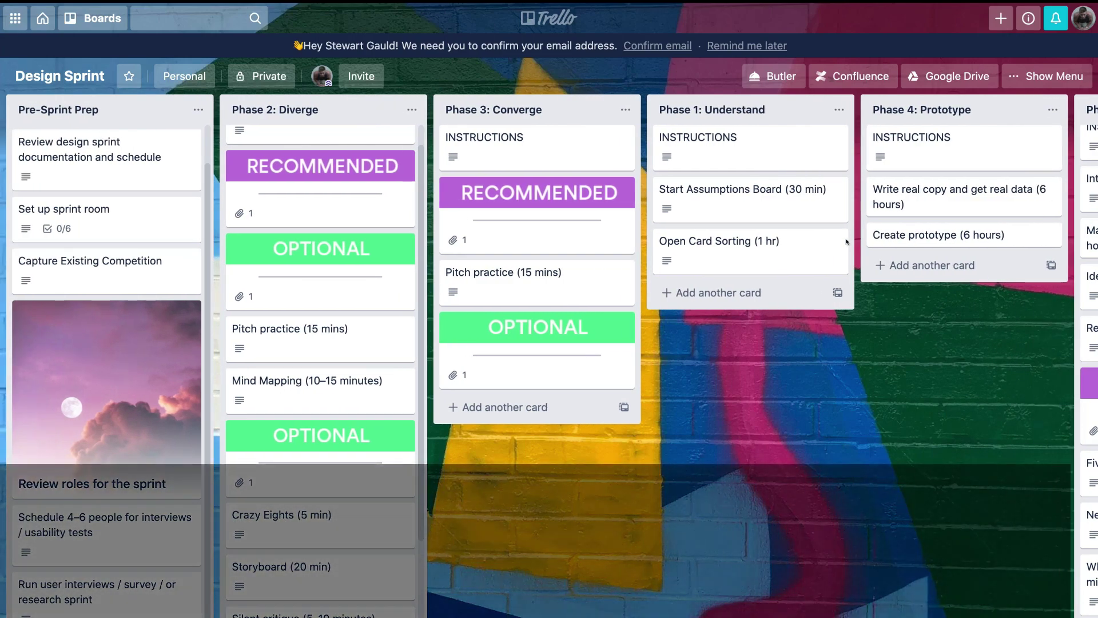
{"action": "scroll", "coordinate": [406, 440], "scroll_direction": "down", "scroll_amount": 3}
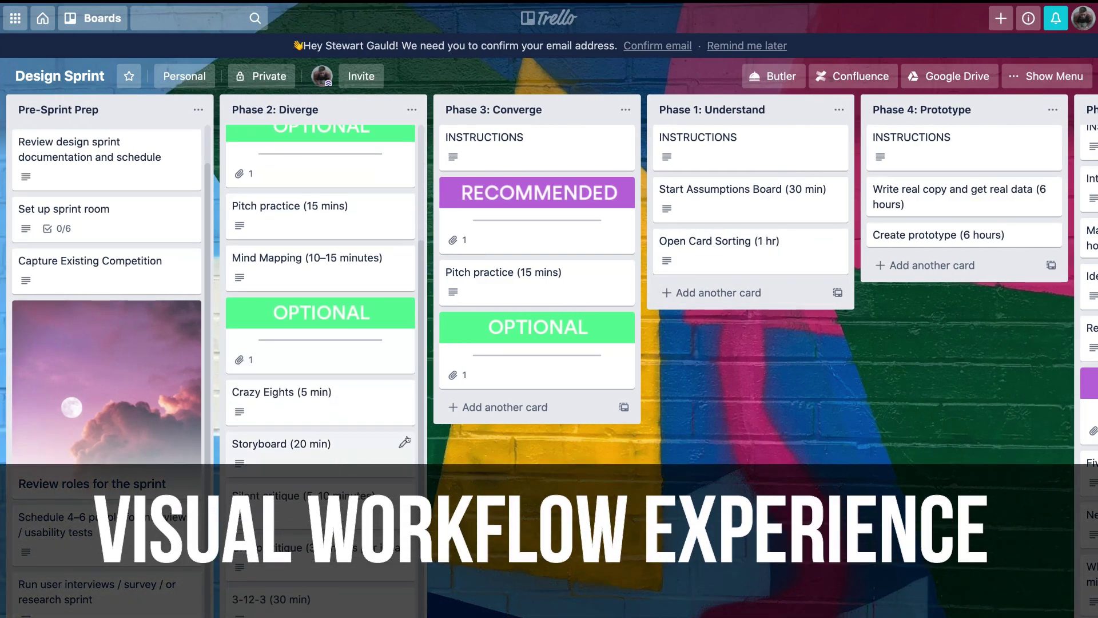
{"action": "left_click", "coordinate": [623, 189]}
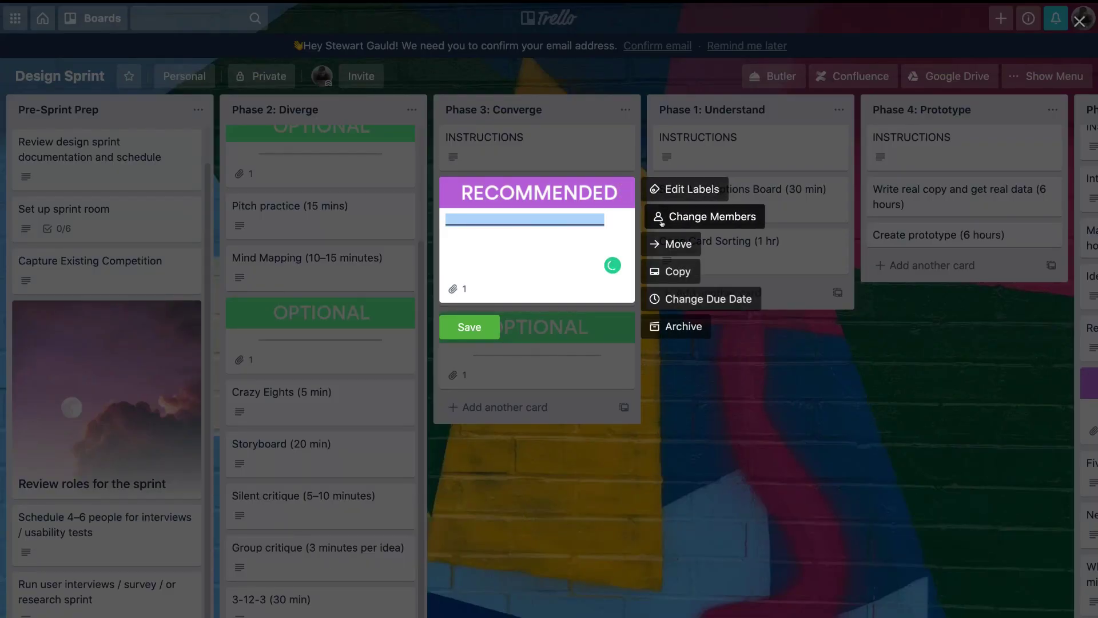
{"action": "left_click", "coordinate": [701, 345]}
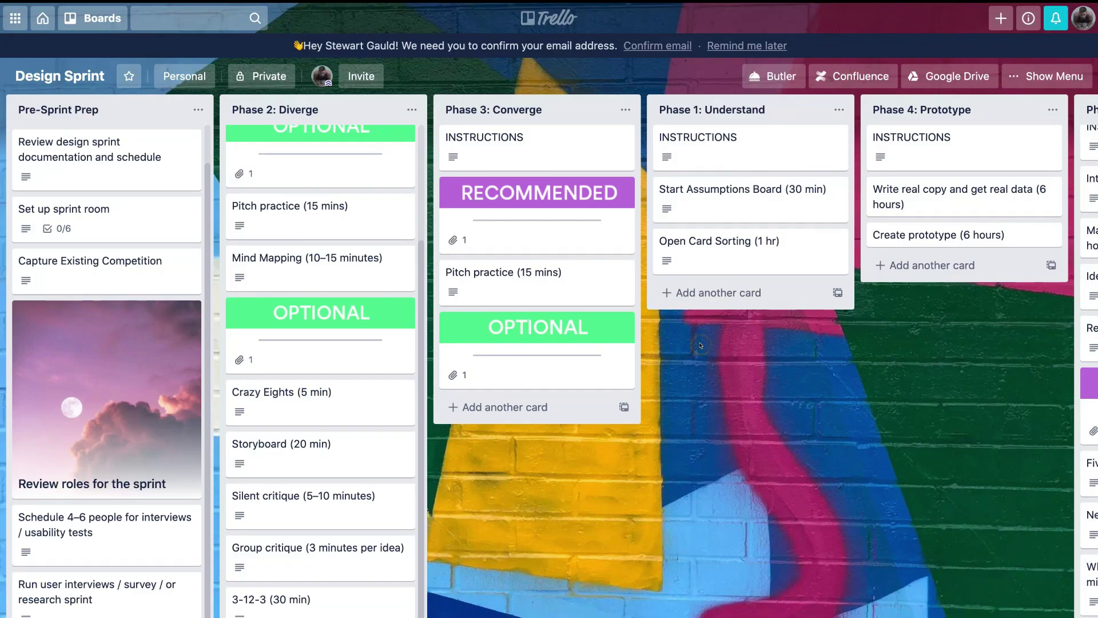
{"action": "scroll", "coordinate": [700, 346], "scroll_direction": "right", "scroll_amount": 5}
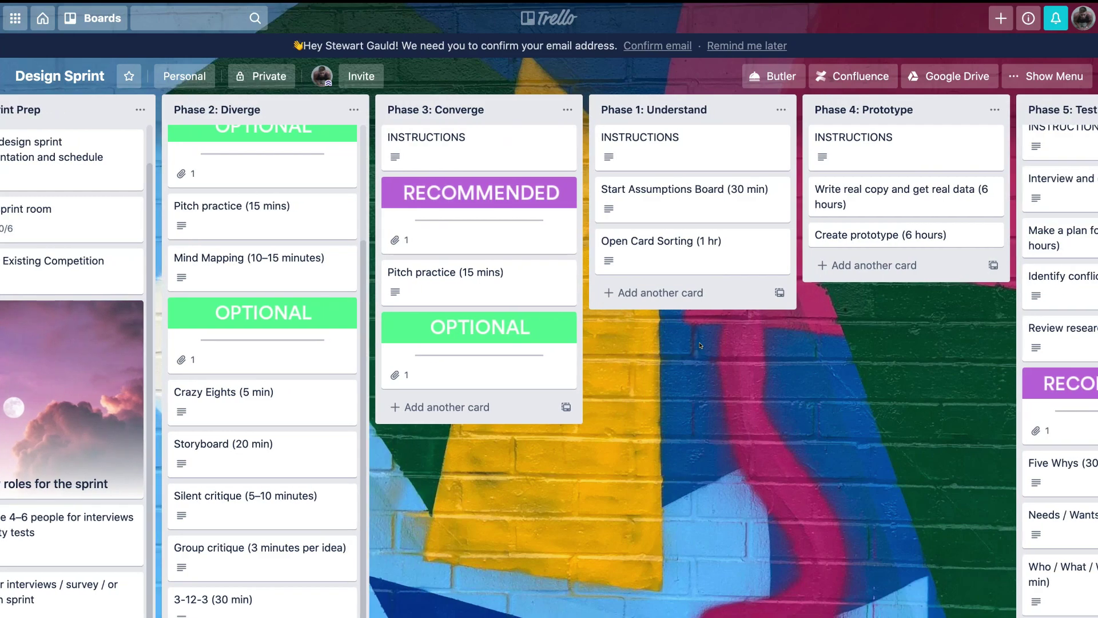
{"action": "scroll", "coordinate": [700, 346], "scroll_direction": "right", "scroll_amount": 5}
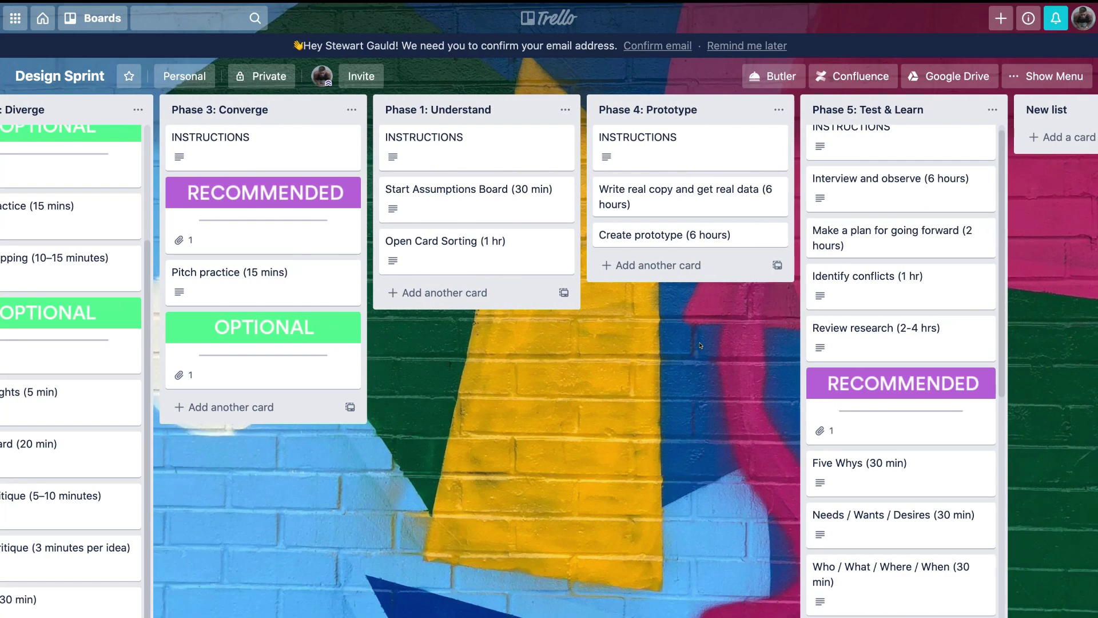
{"action": "scroll", "coordinate": [701, 345], "scroll_direction": "right", "scroll_amount": 4}
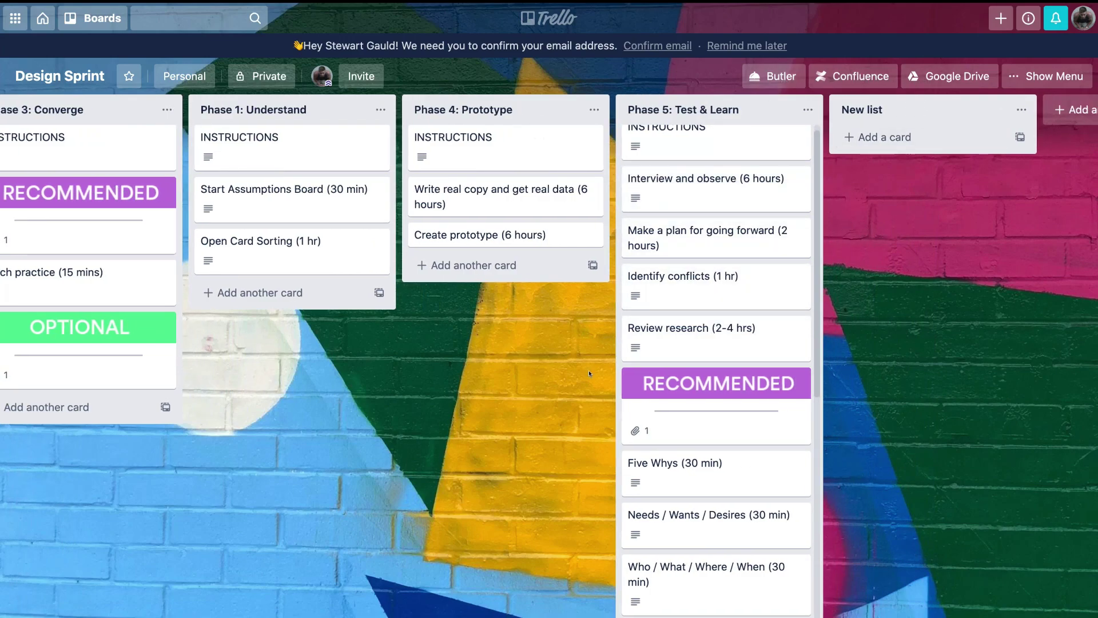
{"action": "scroll", "coordinate": [589, 373], "scroll_direction": "left", "scroll_amount": 6}
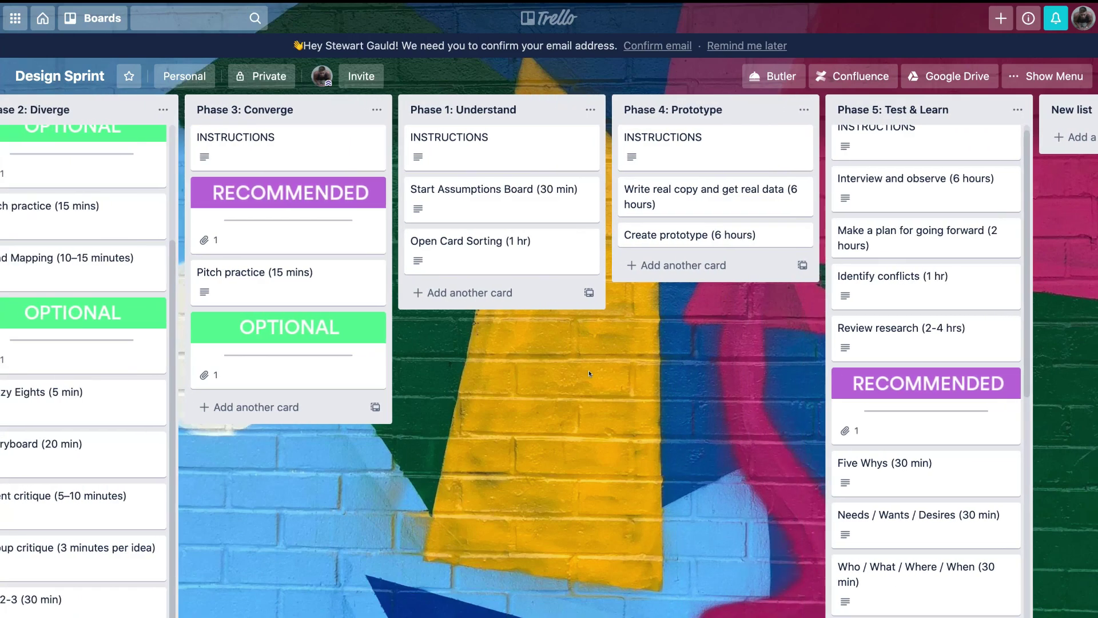
{"action": "scroll", "coordinate": [590, 373], "scroll_direction": "left", "scroll_amount": 5}
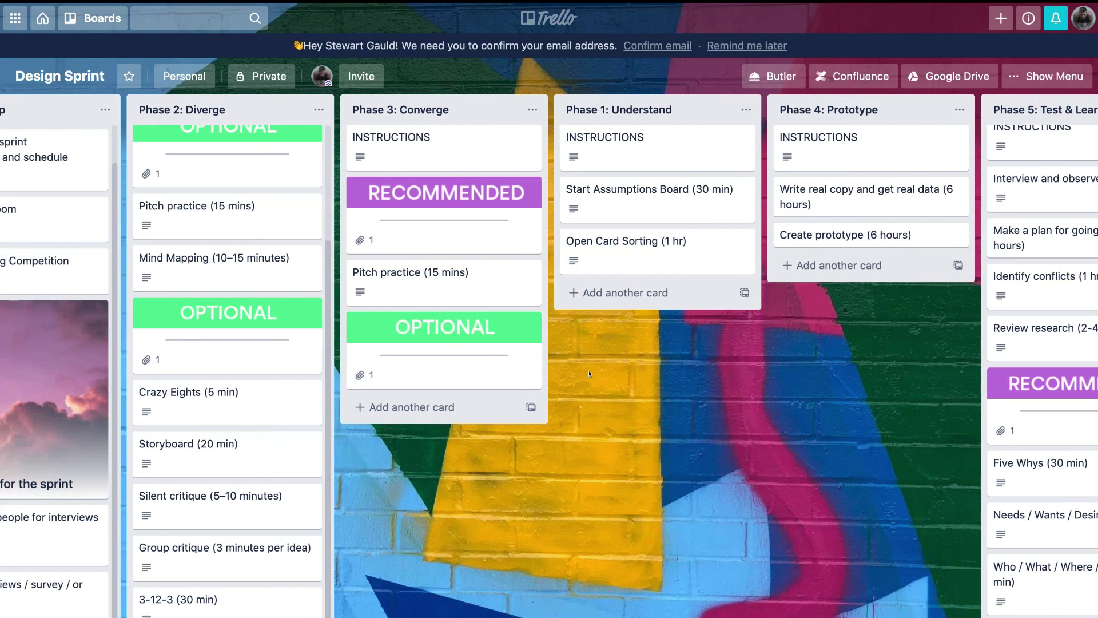
{"action": "scroll", "coordinate": [590, 374], "scroll_direction": "left", "scroll_amount": 3}
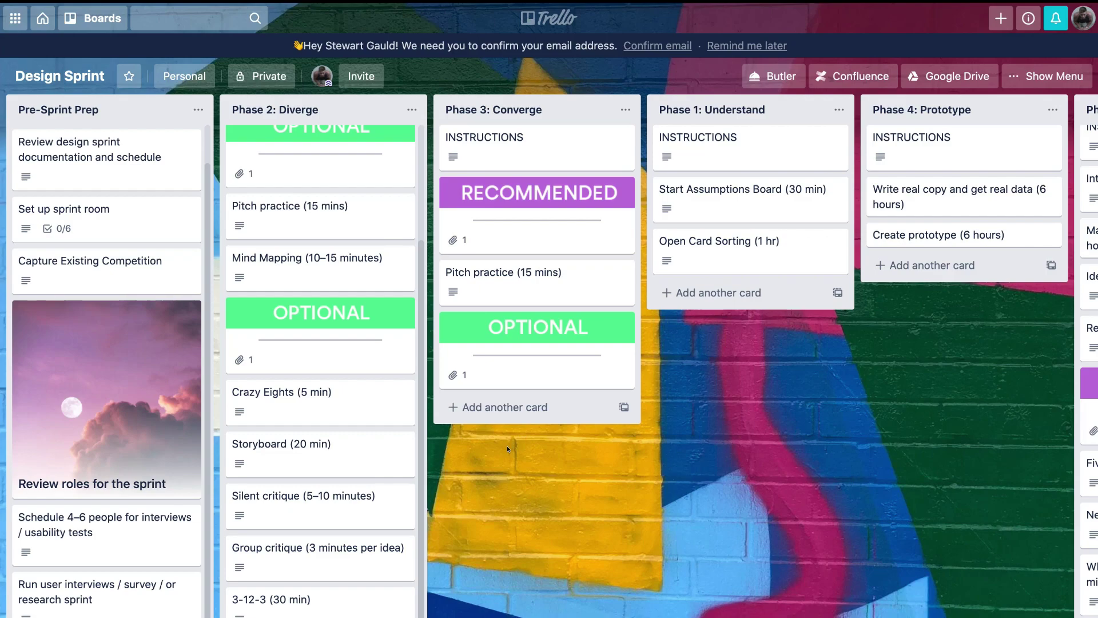
{"action": "scroll", "coordinate": [508, 449], "scroll_direction": "right", "scroll_amount": 6}
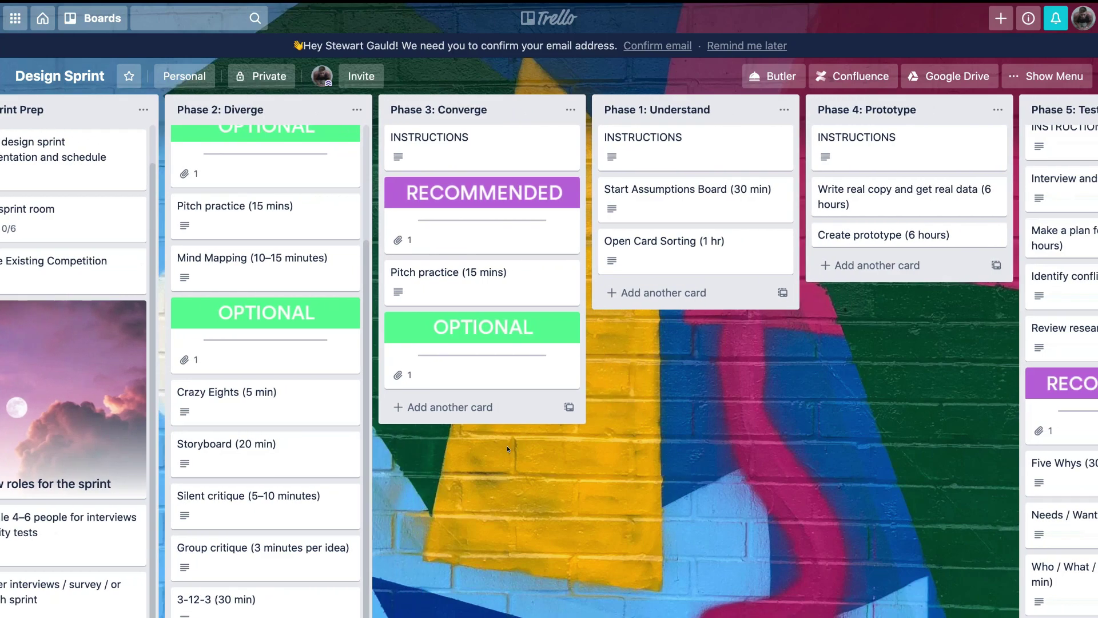
{"action": "scroll", "coordinate": [507, 449], "scroll_direction": "right", "scroll_amount": 10}
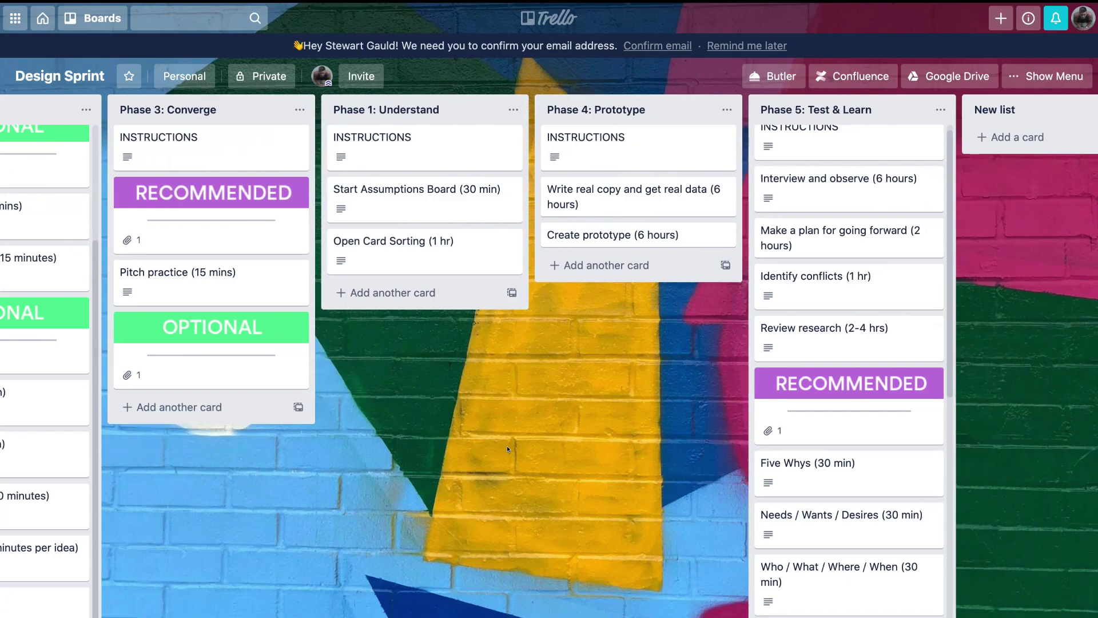
{"action": "scroll", "coordinate": [508, 449], "scroll_direction": "right", "scroll_amount": 4}
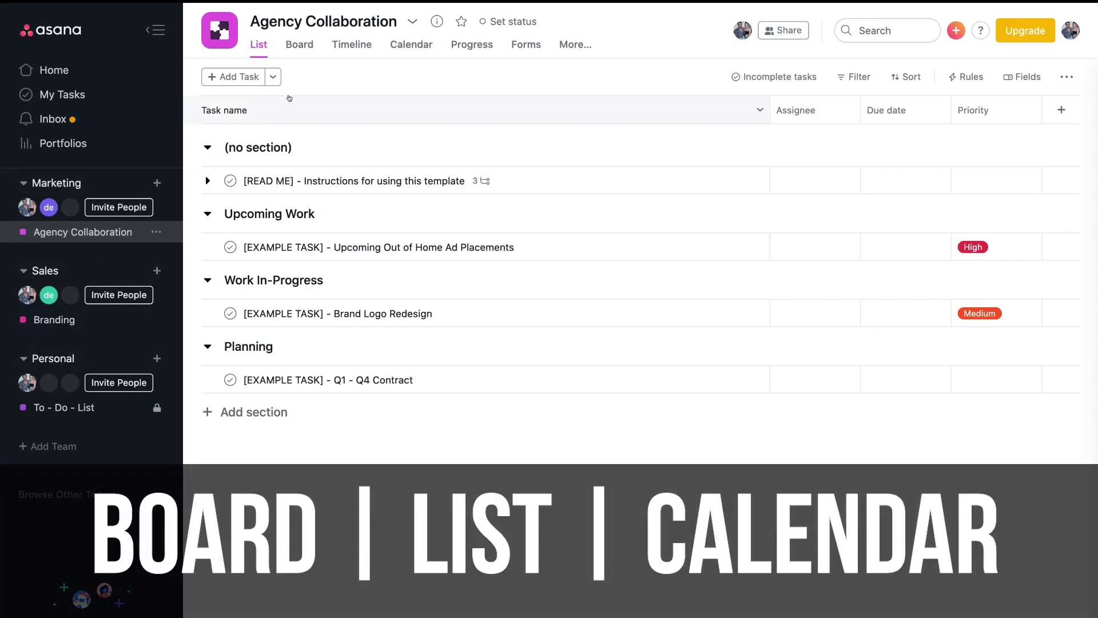
{"action": "left_click", "coordinate": [299, 46]}
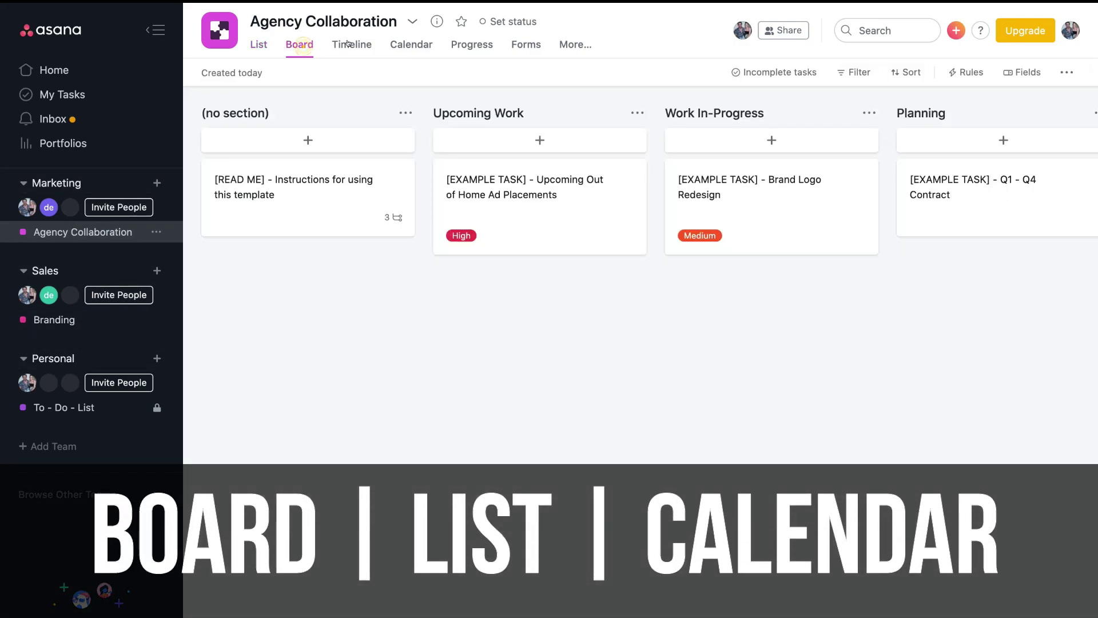
{"action": "left_click", "coordinate": [404, 44]}
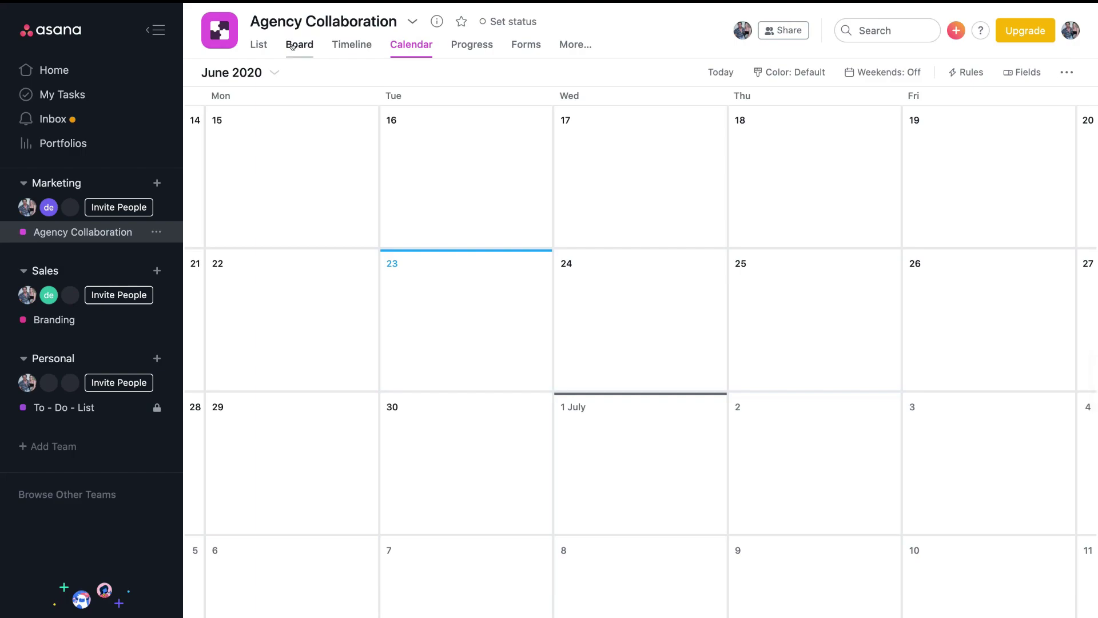
{"action": "left_click", "coordinate": [293, 46]}
{"action": "left_click", "coordinate": [258, 44]}
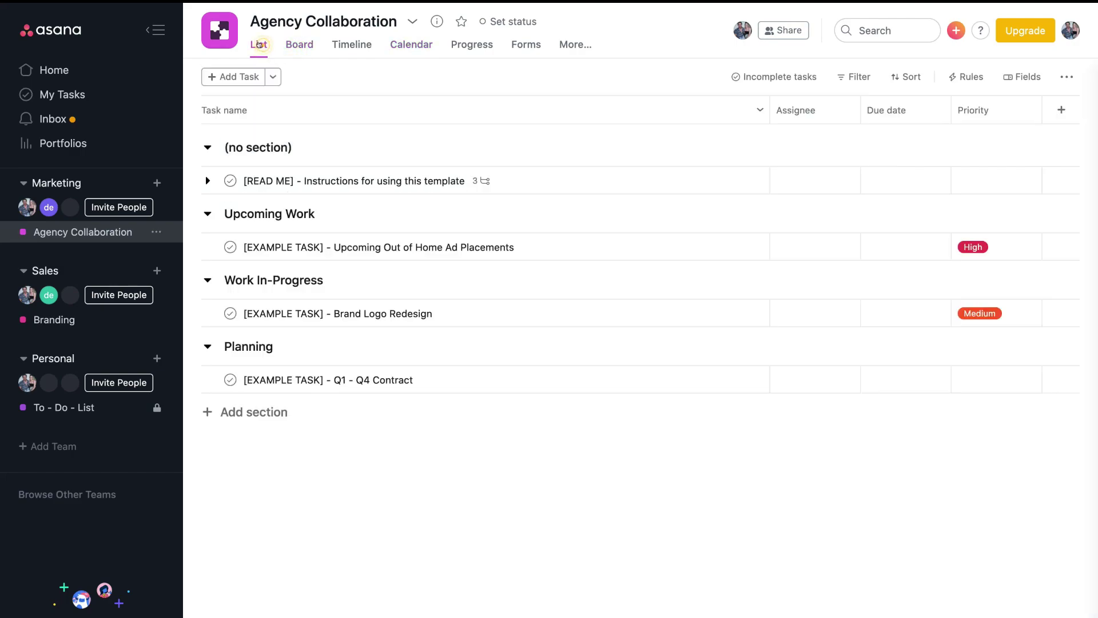
{"action": "left_click", "coordinate": [293, 46]}
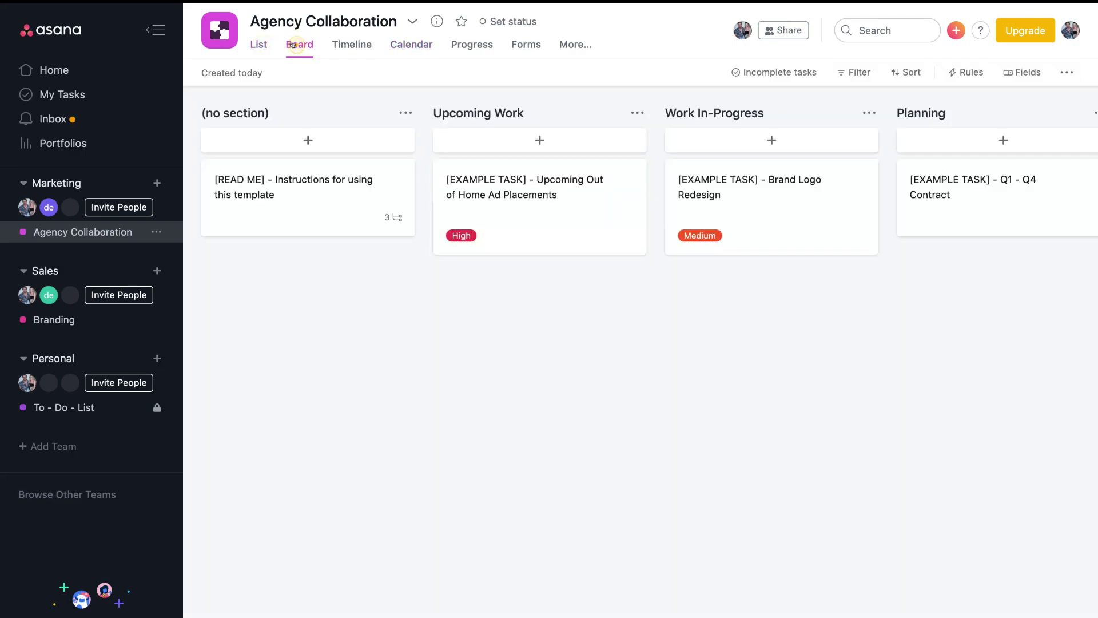
{"action": "left_click", "coordinate": [395, 45]}
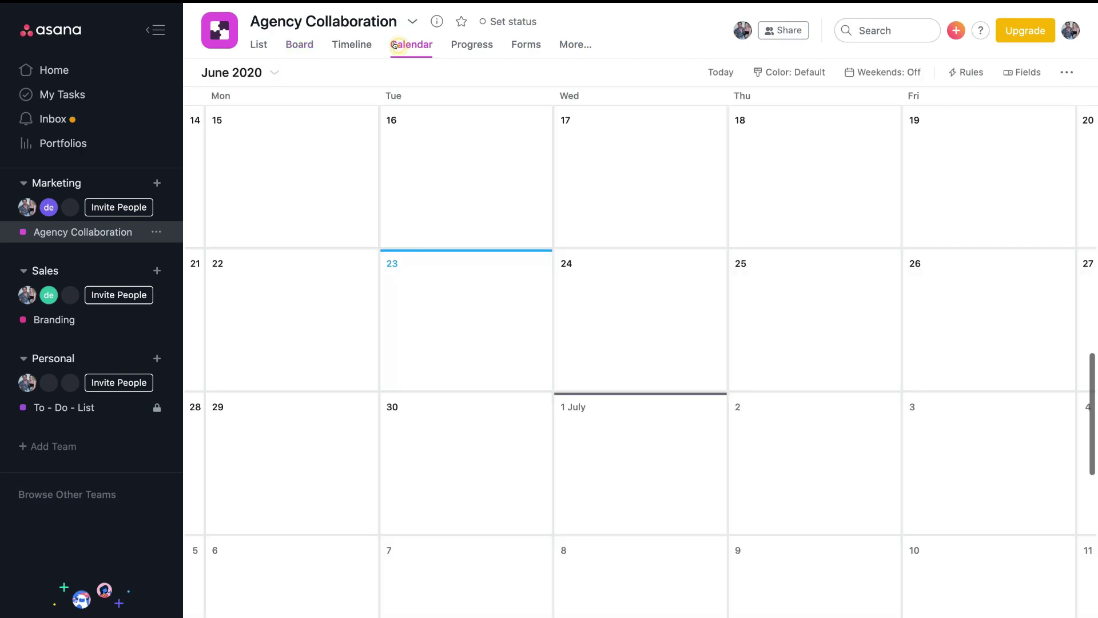
{"action": "left_click", "coordinate": [298, 45]}
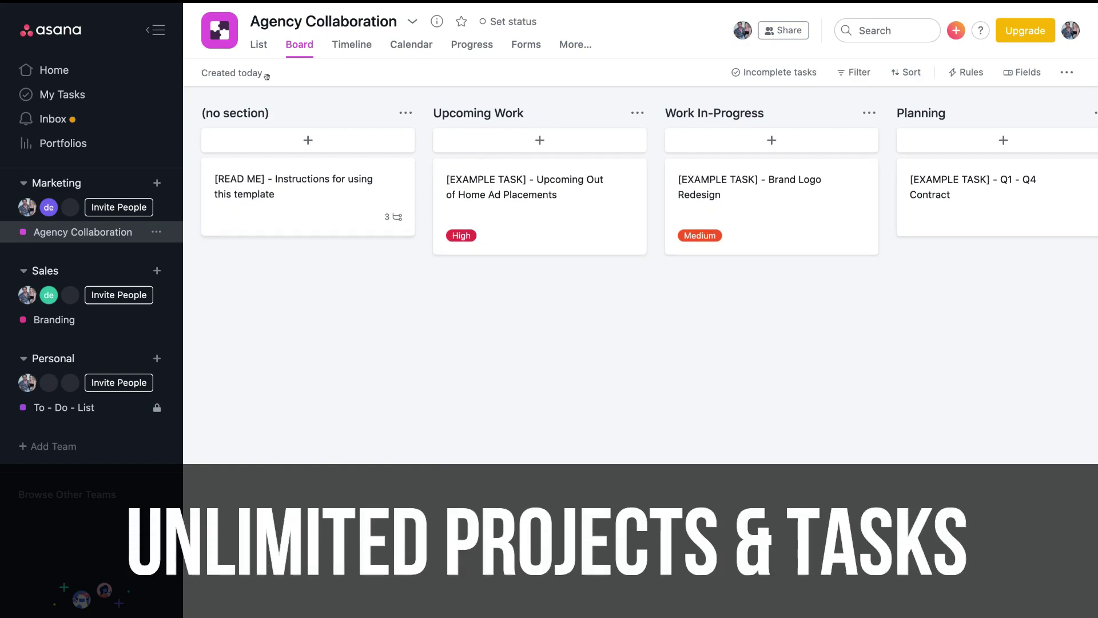
{"action": "left_click", "coordinate": [254, 46]}
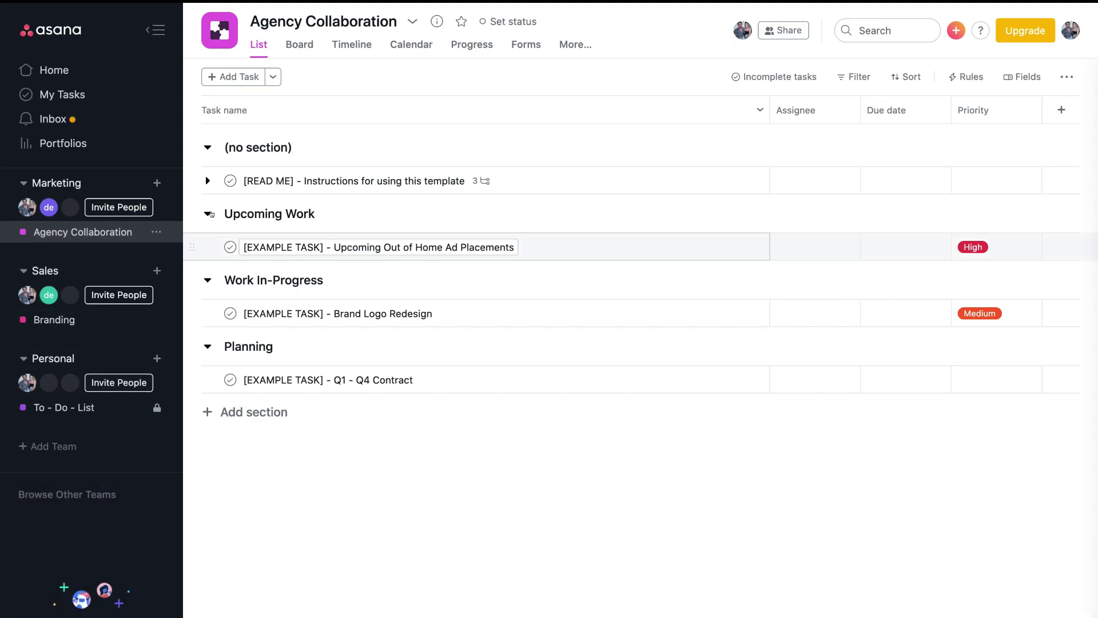
Check off READ ME, Ad Placements and Brand Logo Redesign, then dismiss the completion toast.
{"action": "left_click", "coordinate": [230, 181]}
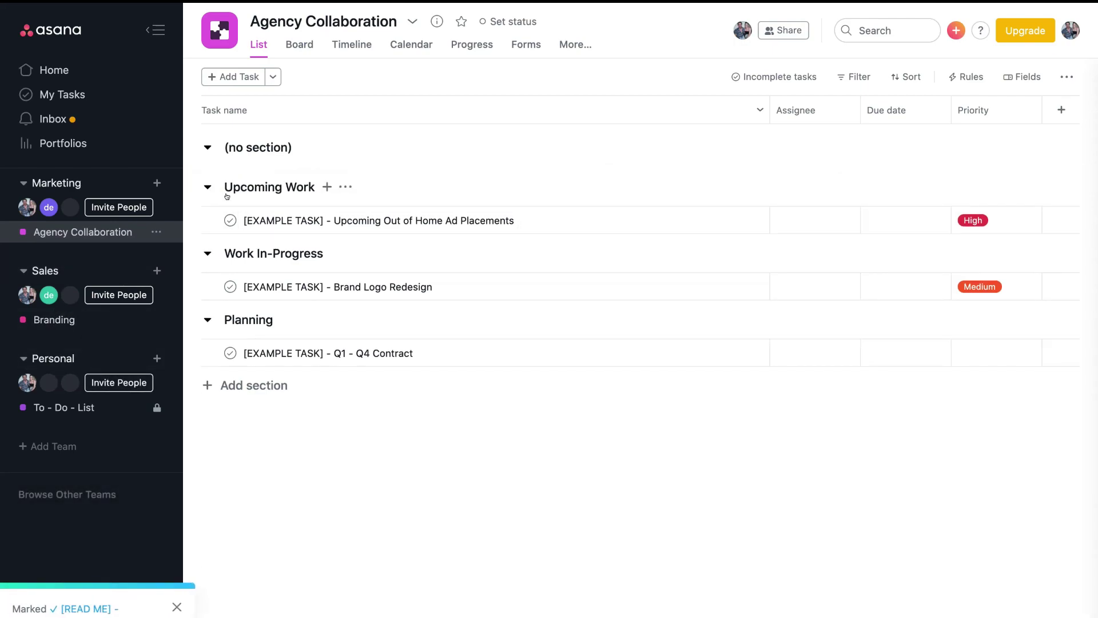
{"action": "left_click", "coordinate": [230, 221]}
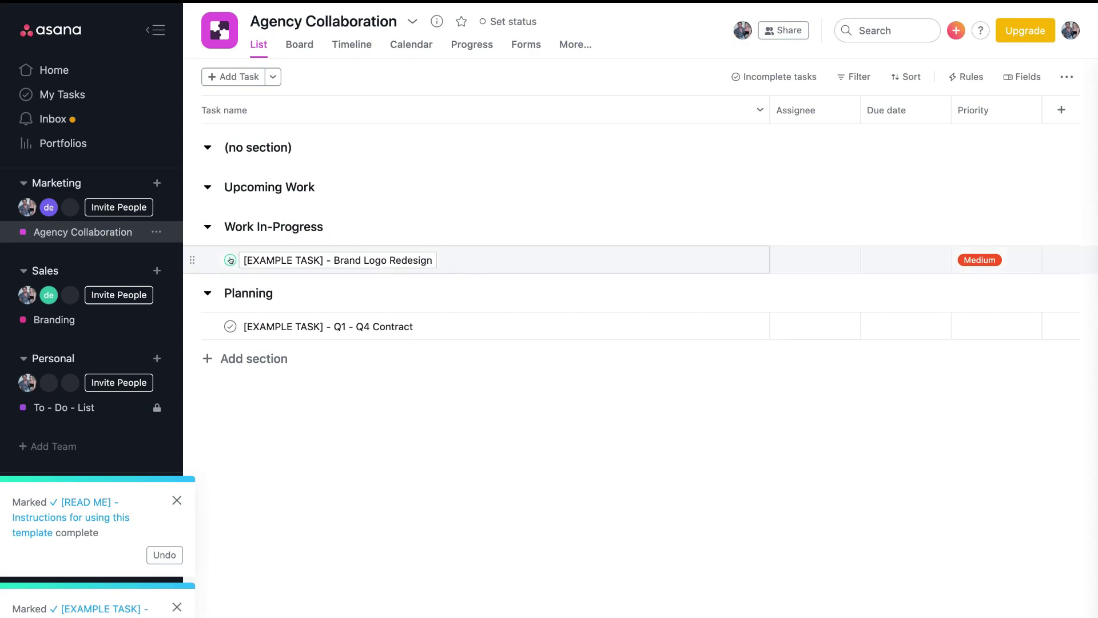
{"action": "left_click", "coordinate": [223, 260]}
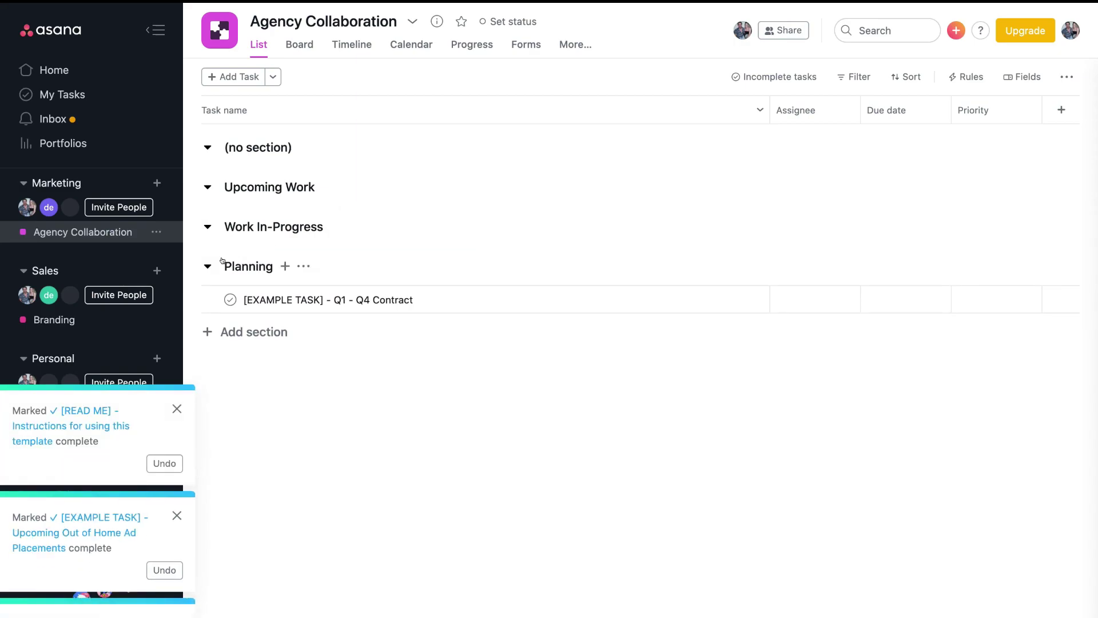
{"action": "left_click", "coordinate": [175, 409]}
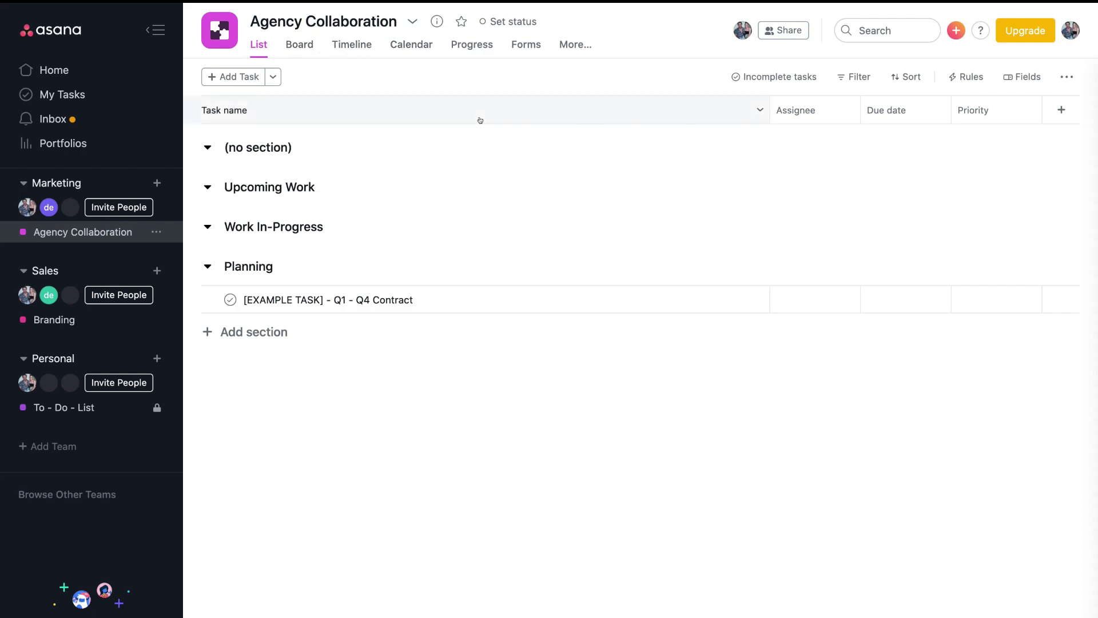
View Agency Collaboration in Timeline, Calendar and Board layouts.
{"action": "left_click", "coordinate": [351, 46]}
{"action": "left_click", "coordinate": [399, 45]}
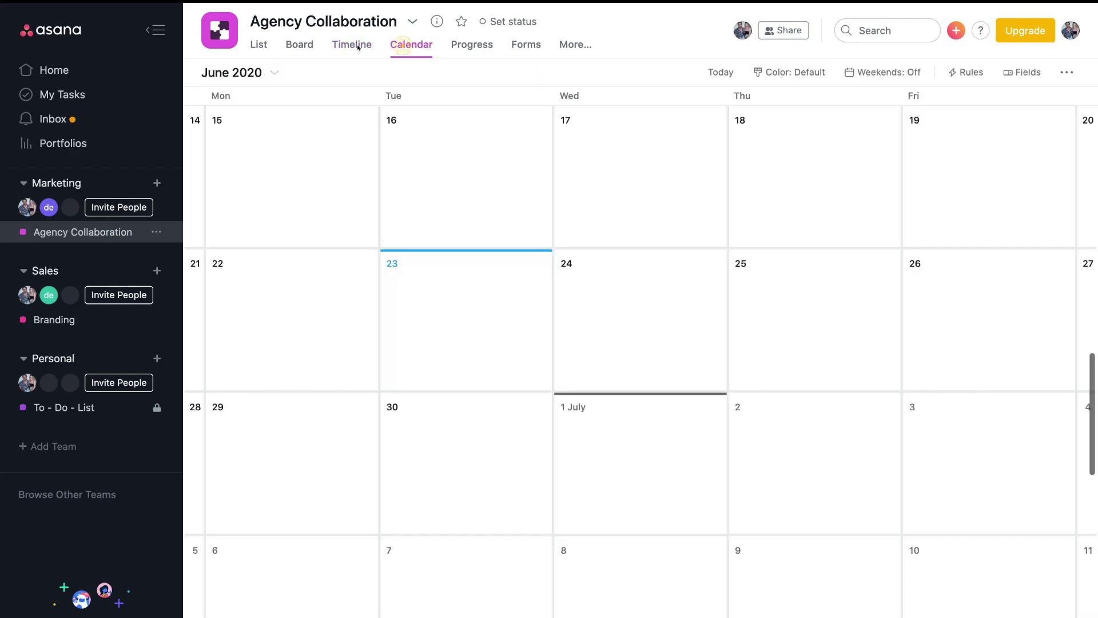
{"action": "left_click", "coordinate": [299, 46]}
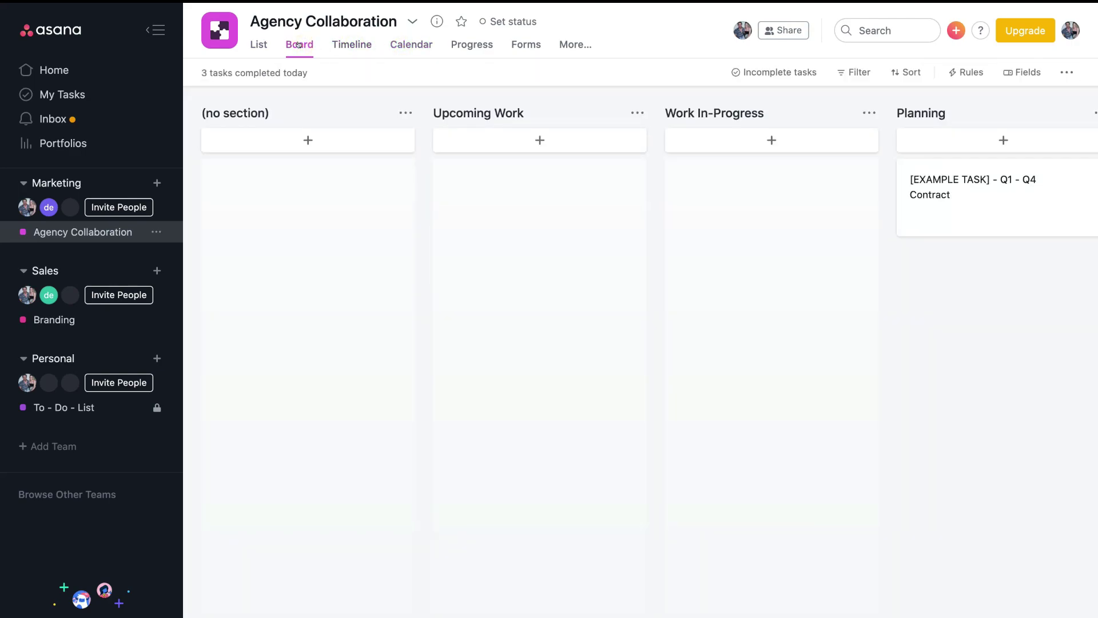
{"action": "scroll", "coordinate": [447, 191], "scroll_direction": "right", "scroll_amount": 5}
{"action": "scroll", "coordinate": [447, 191], "scroll_direction": "left", "scroll_amount": 5}
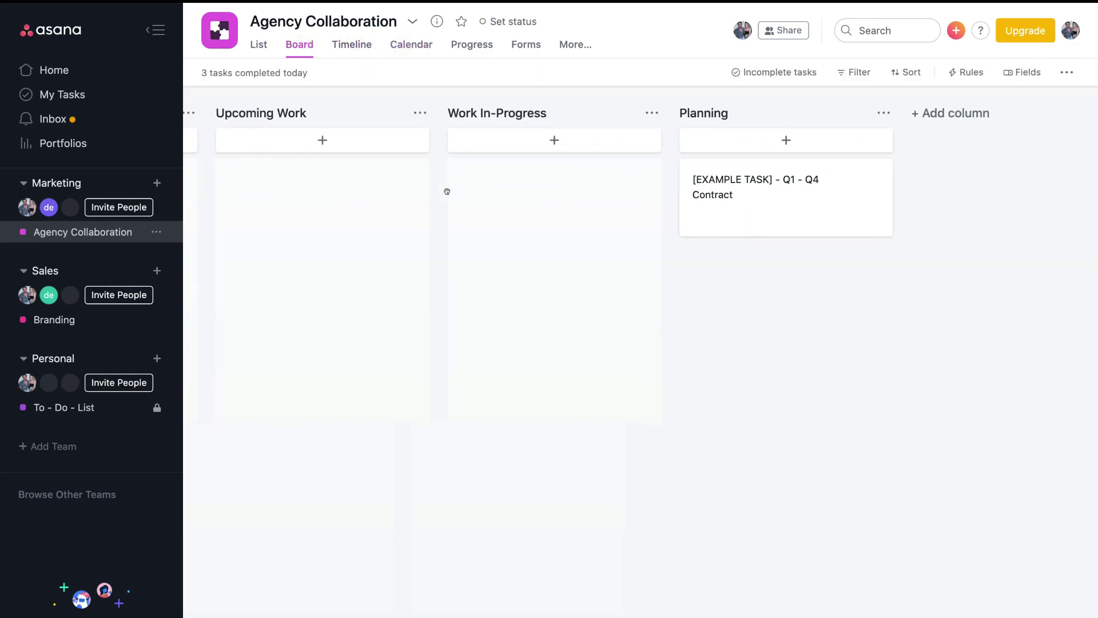
Return to List view, then check My Tasks and the Inbox.
{"action": "left_click", "coordinate": [257, 44]}
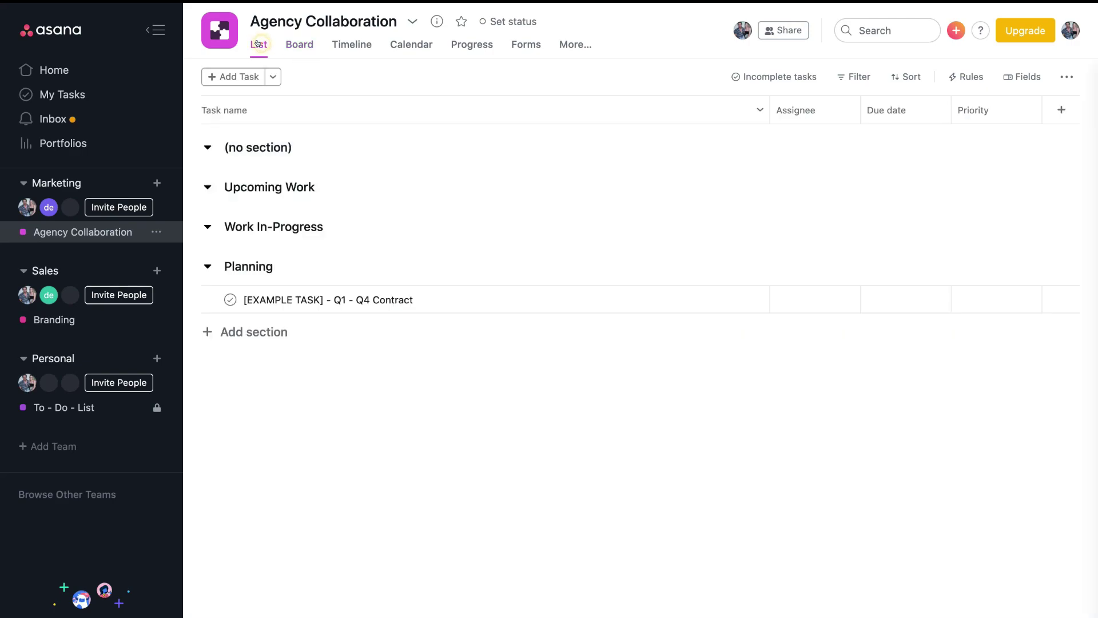
{"action": "left_click", "coordinate": [84, 92]}
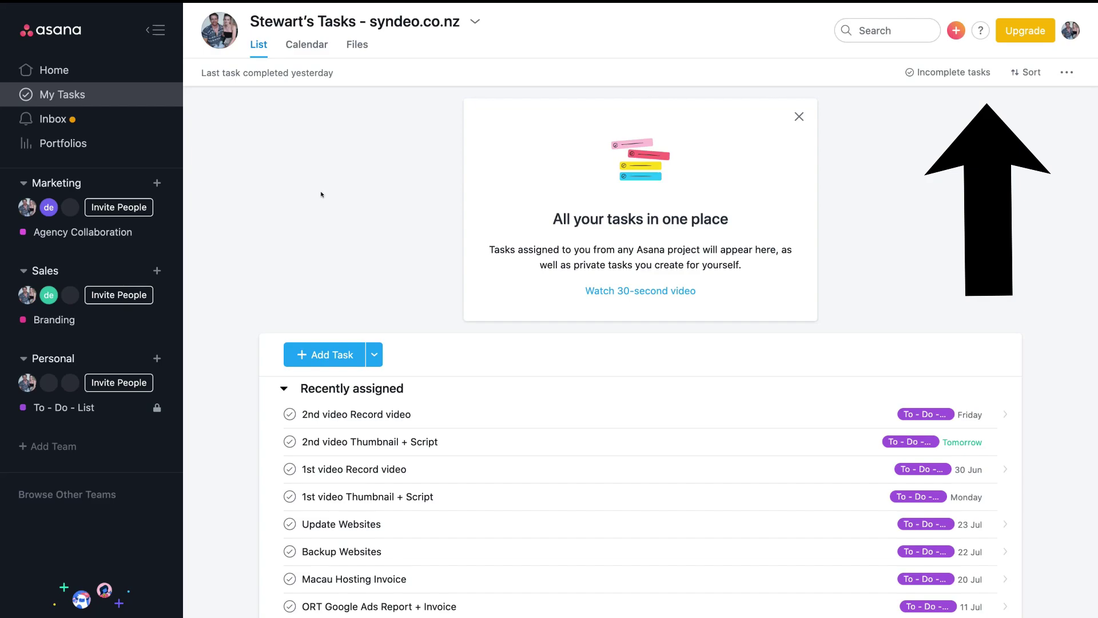
{"action": "left_click", "coordinate": [49, 120]}
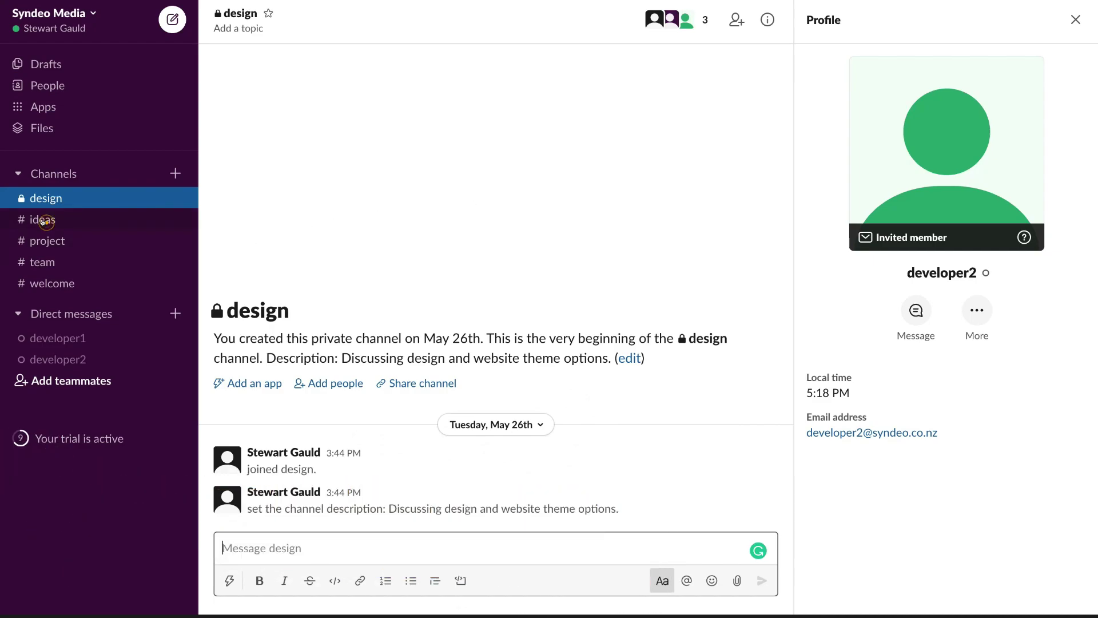
Visit #ideas, #project, #team and #welcome, then return to #team.
{"action": "left_click", "coordinate": [42, 220]}
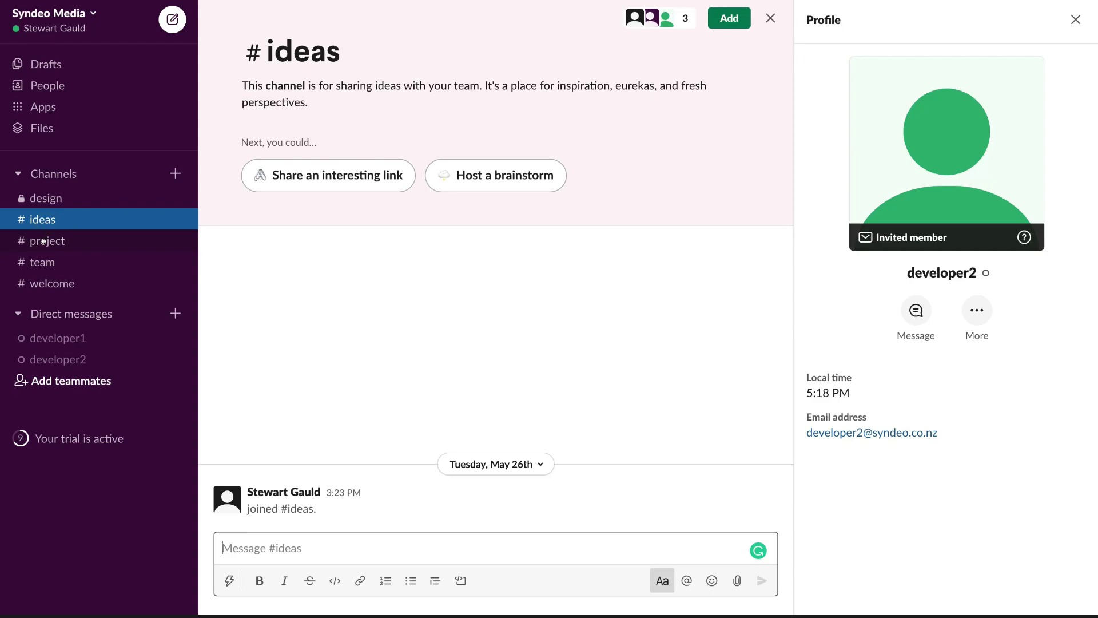
{"action": "left_click", "coordinate": [43, 241]}
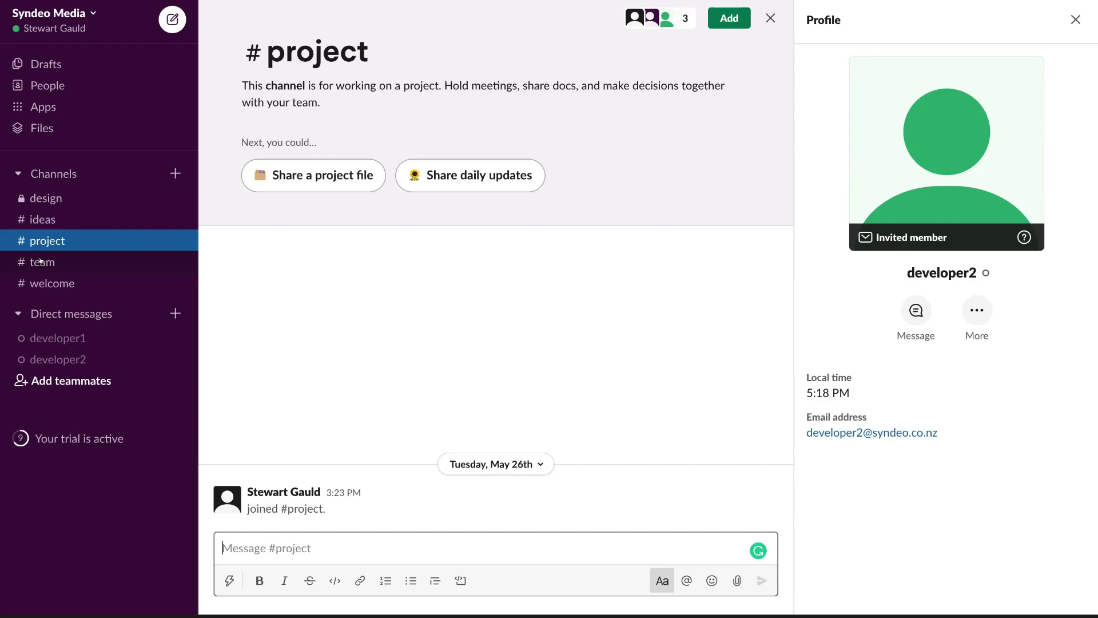
{"action": "left_click", "coordinate": [41, 262]}
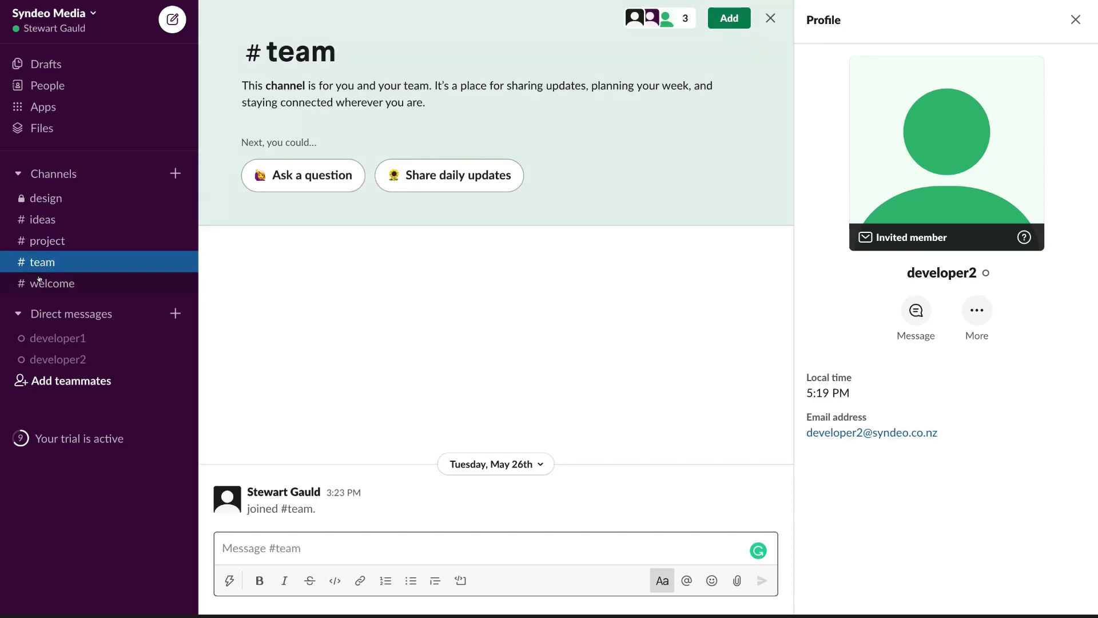
{"action": "left_click", "coordinate": [42, 280]}
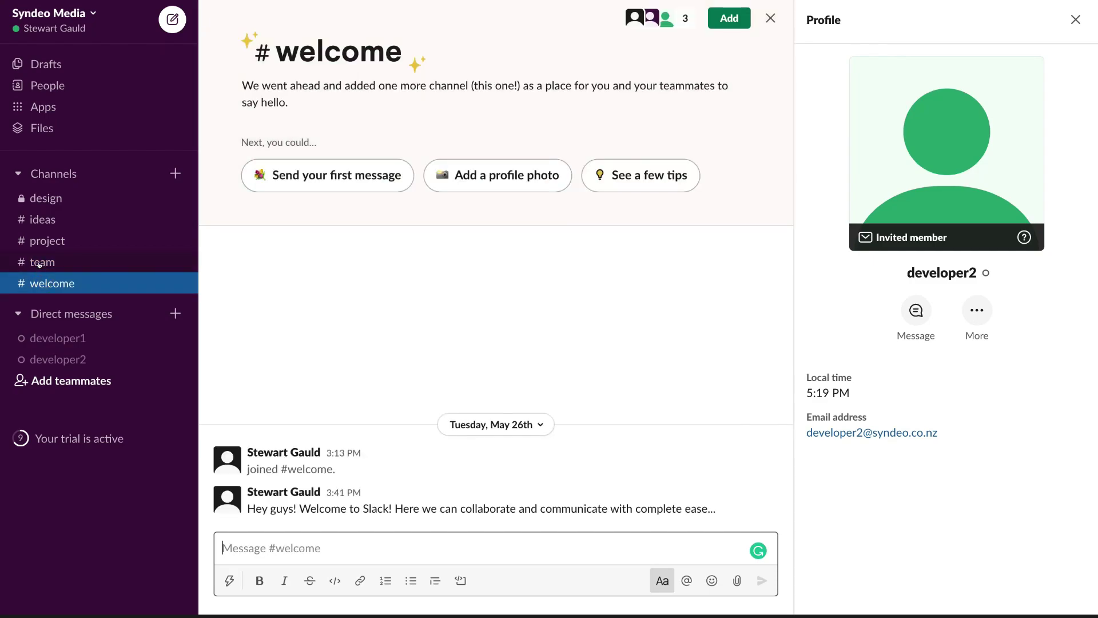
{"action": "left_click", "coordinate": [39, 263]}
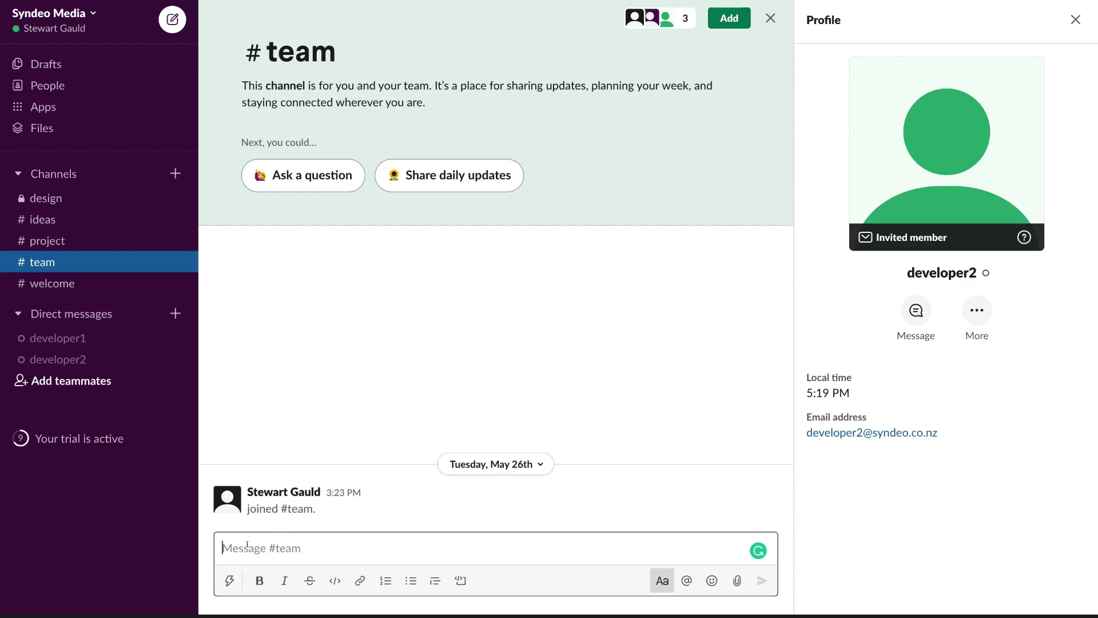
Send "hey guys" and then "today we need to do..." in #team.
{"action": "type", "text": "hey g"}
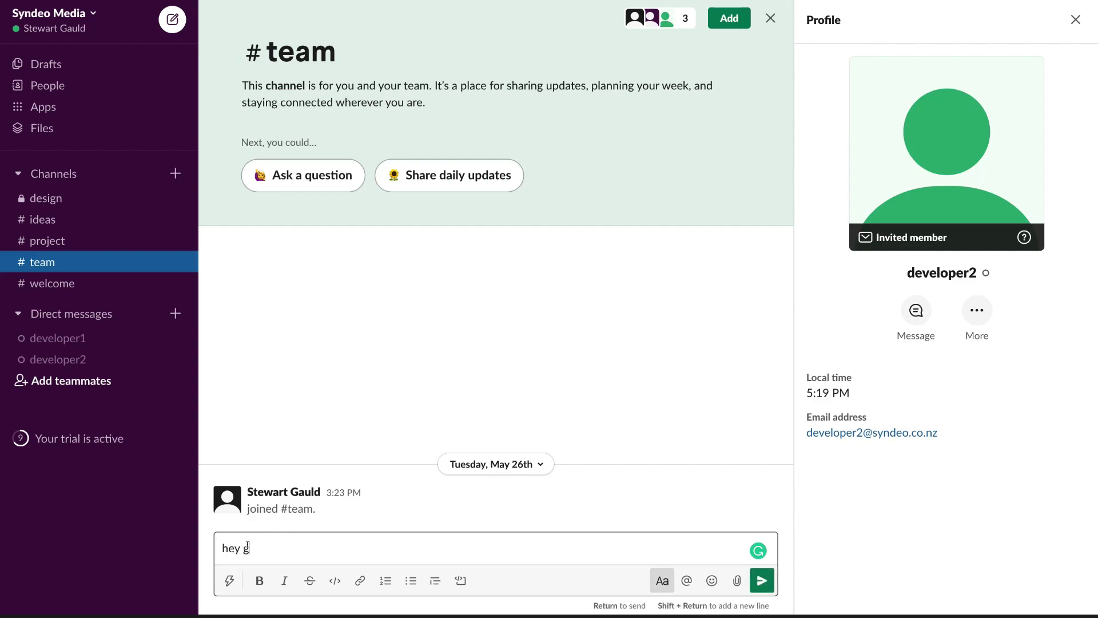
{"action": "type", "text": "uys"}
{"action": "key", "text": "Return"}
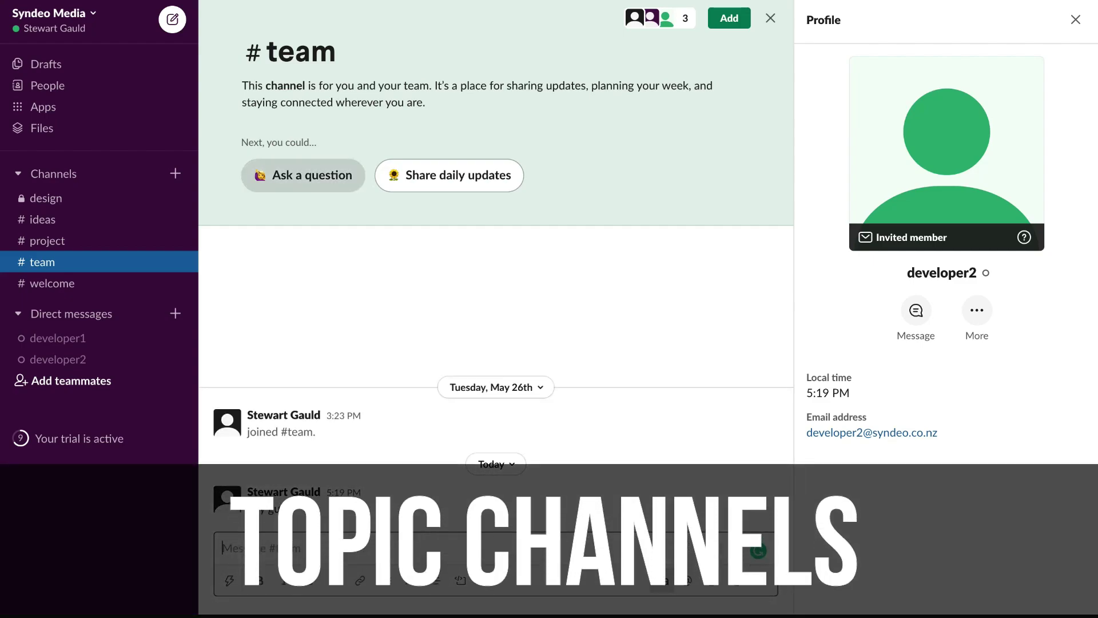
{"action": "type", "text": "today"}
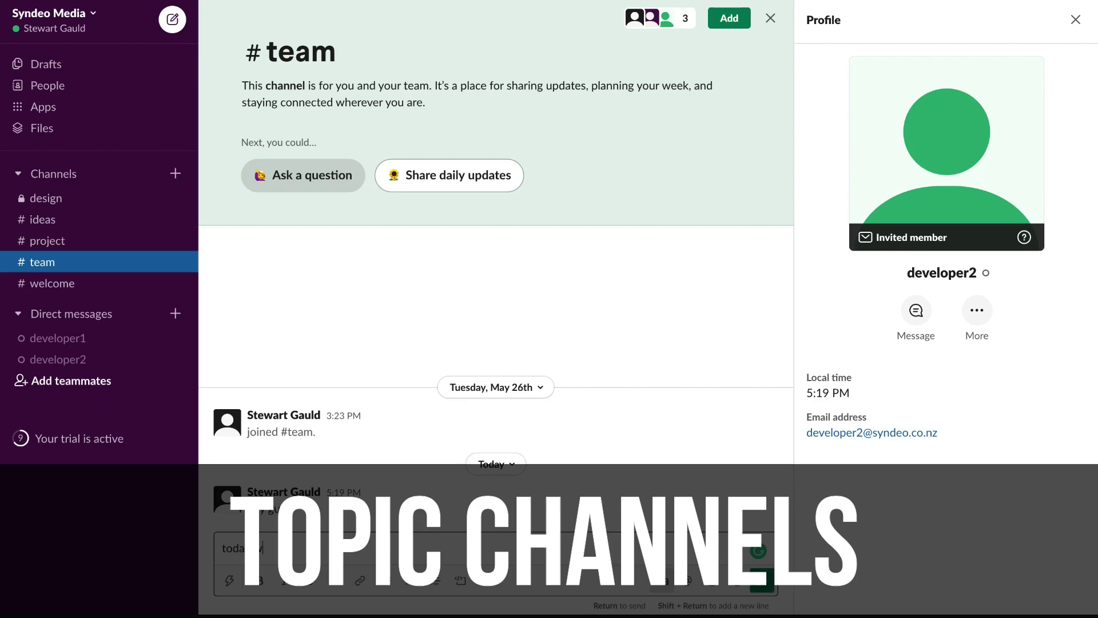
{"action": "type", "text": " we need to d"}
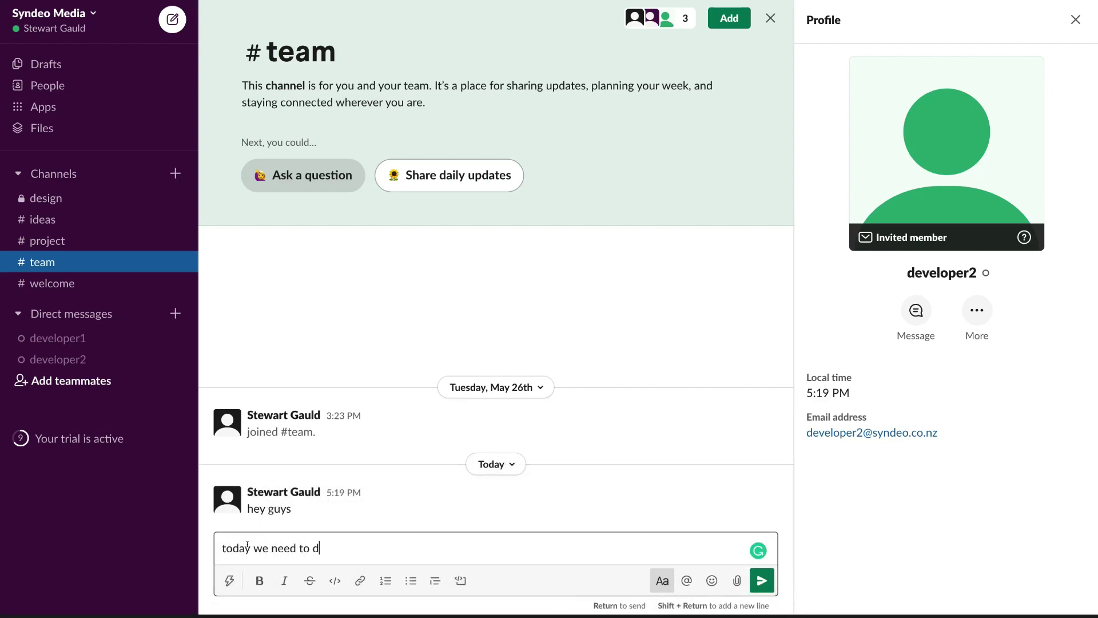
{"action": "type", "text": "o..."}
{"action": "key", "text": "Return"}
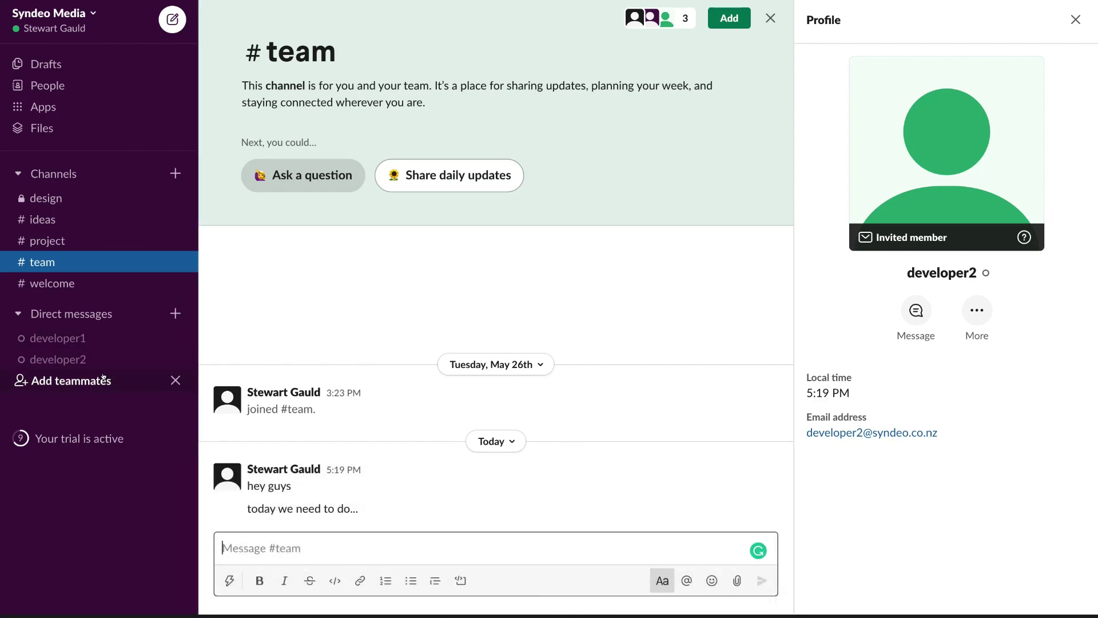
{"action": "left_click", "coordinate": [106, 378]}
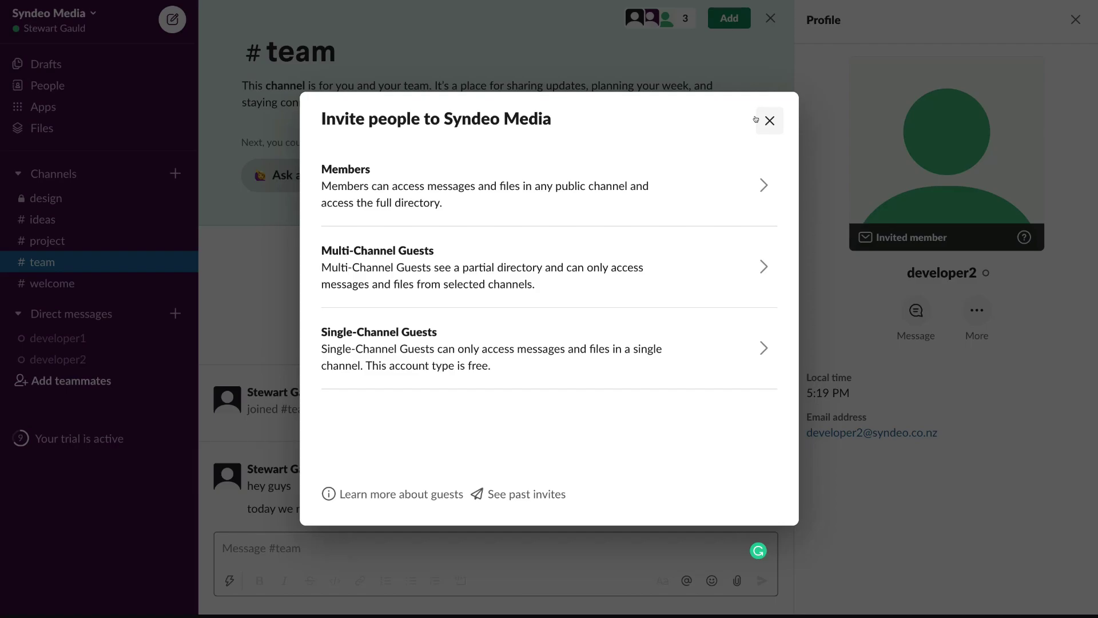
{"action": "left_click", "coordinate": [766, 121]}
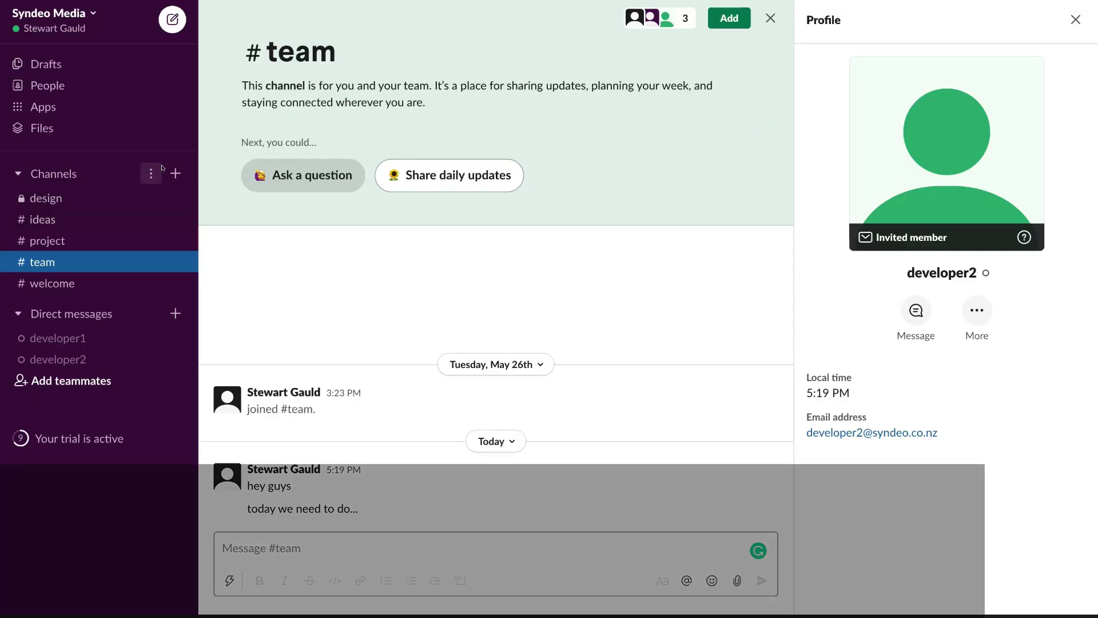
{"action": "left_click", "coordinate": [173, 172]}
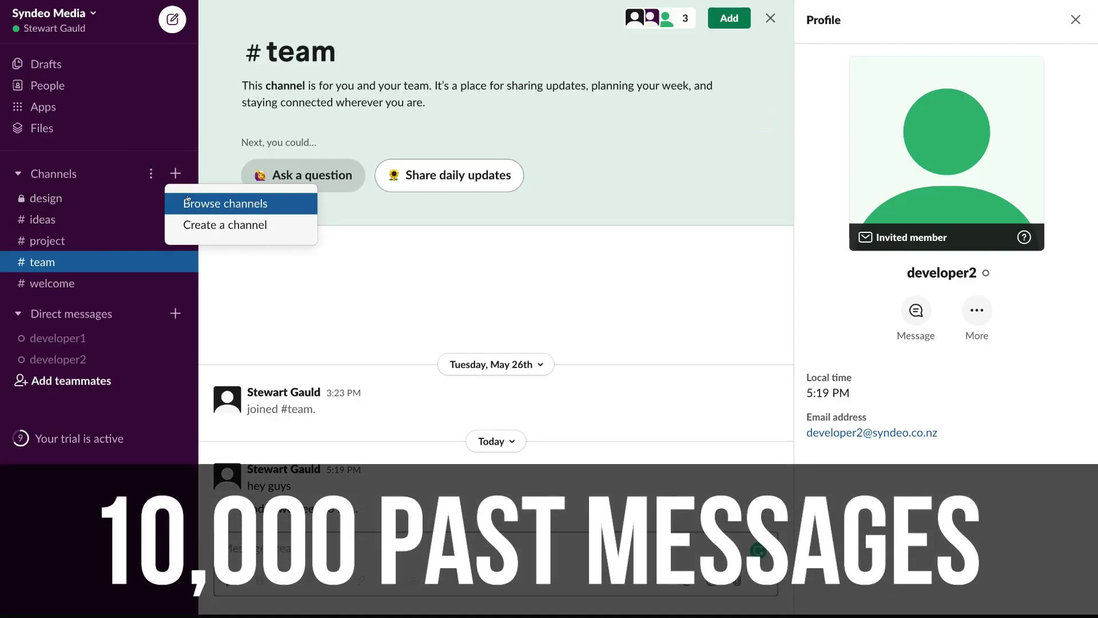
{"action": "left_click", "coordinate": [197, 225]}
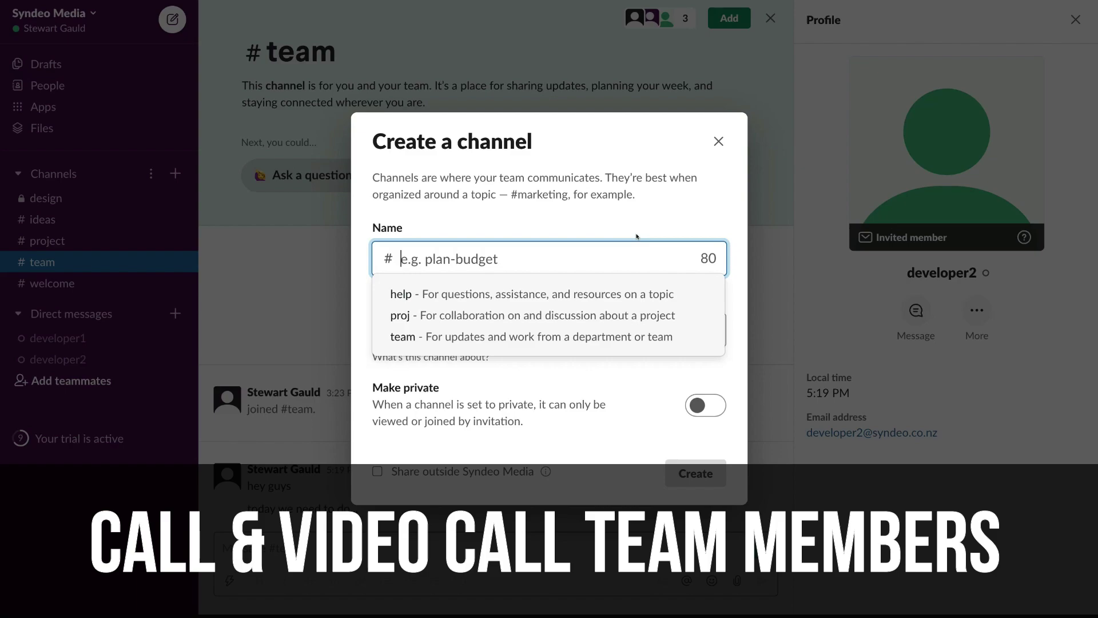
{"action": "left_click", "coordinate": [711, 142]}
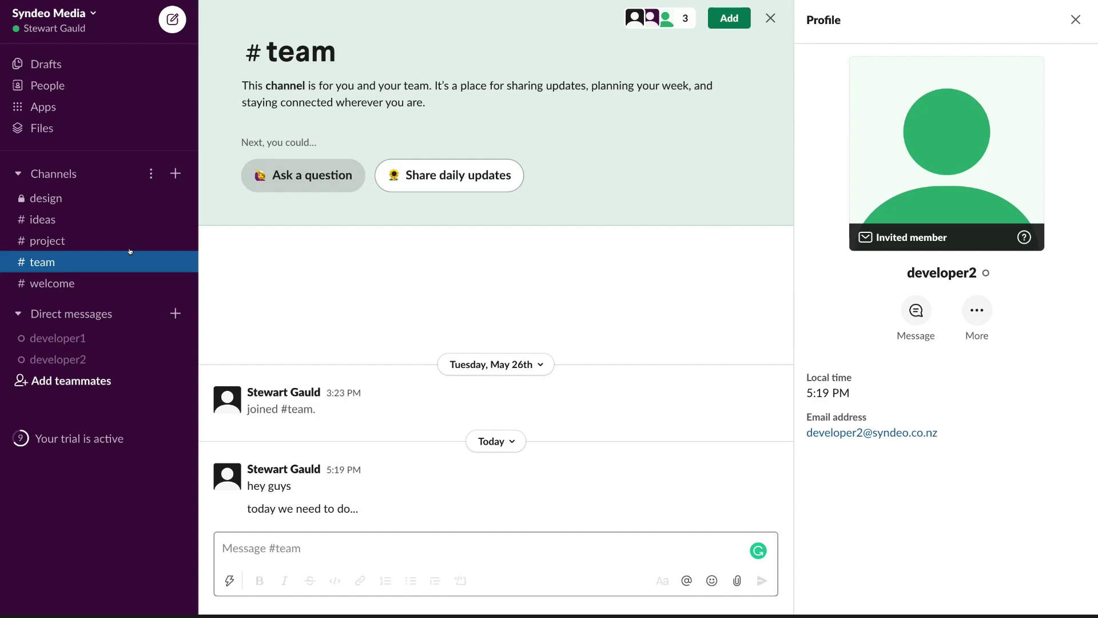
Switch to the locked #design channel about design and website theme options.
{"action": "left_click", "coordinate": [91, 198]}
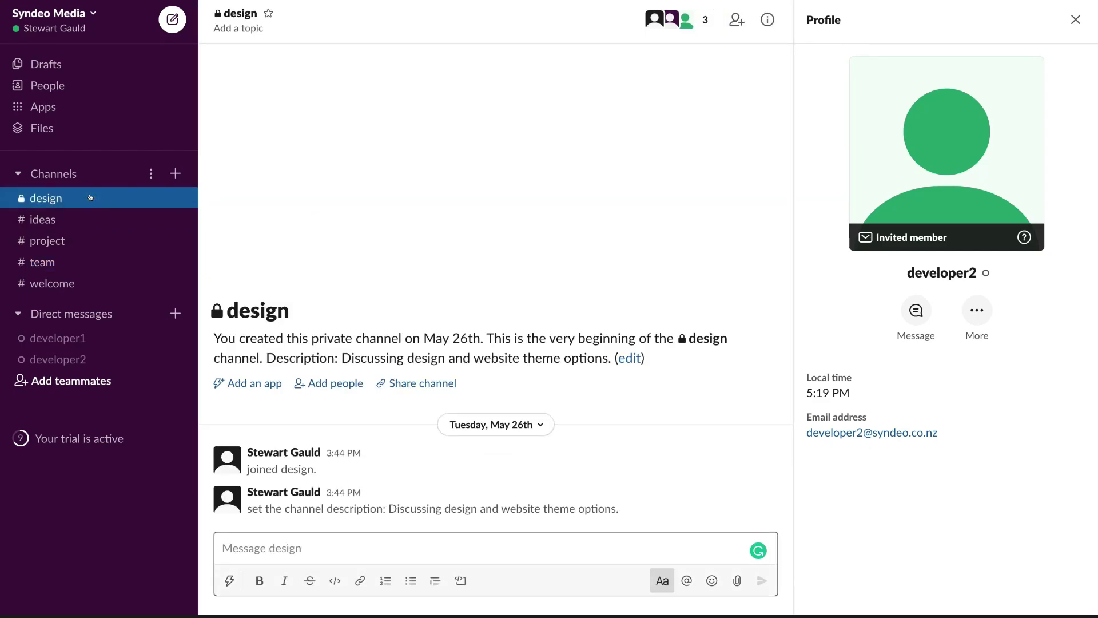